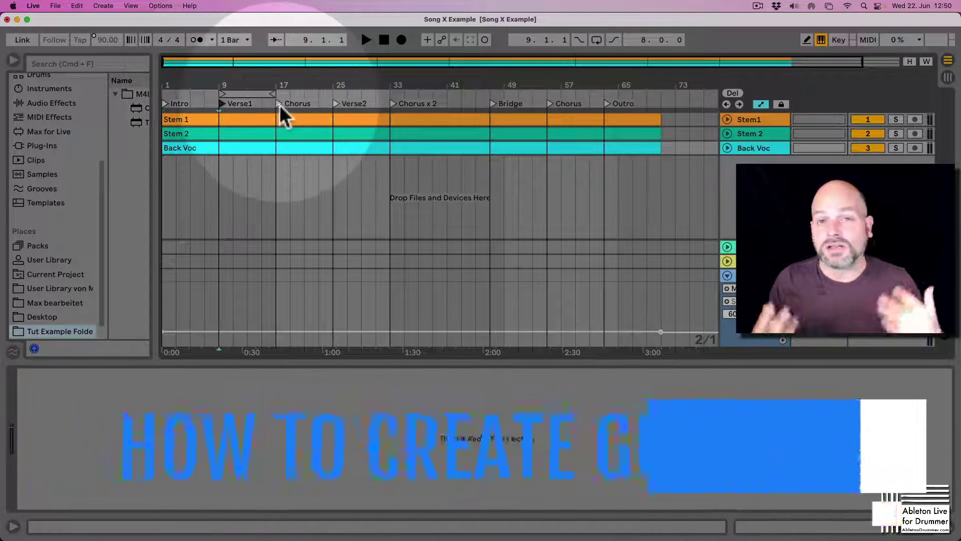
- Jump playback to the Chorus locator and bring up the Back Voc track's context menu
click(279, 104)
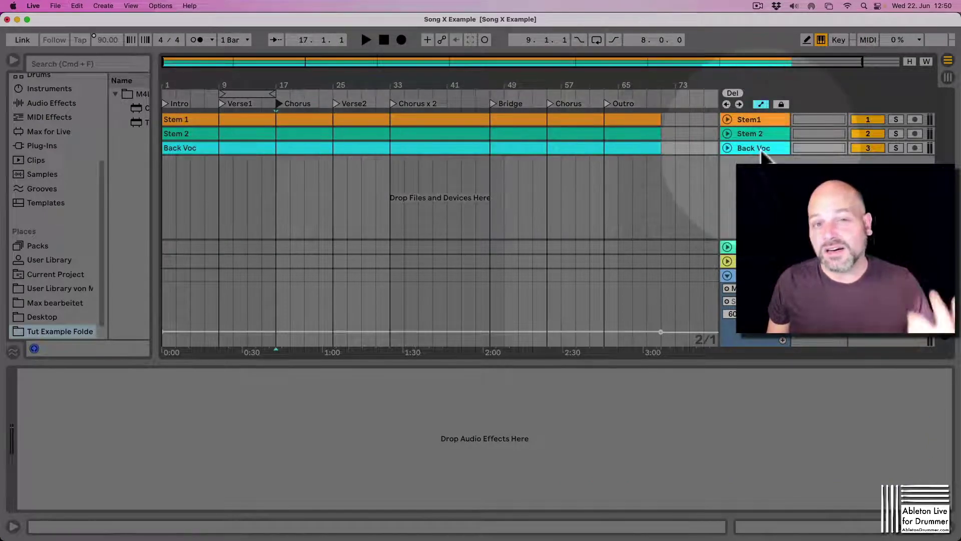
click(760, 149)
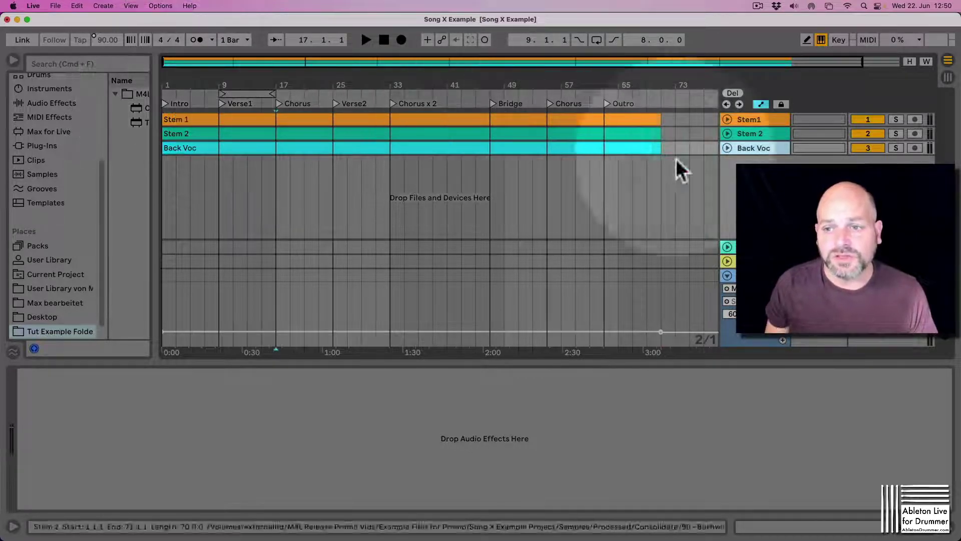
right_click(754, 149)
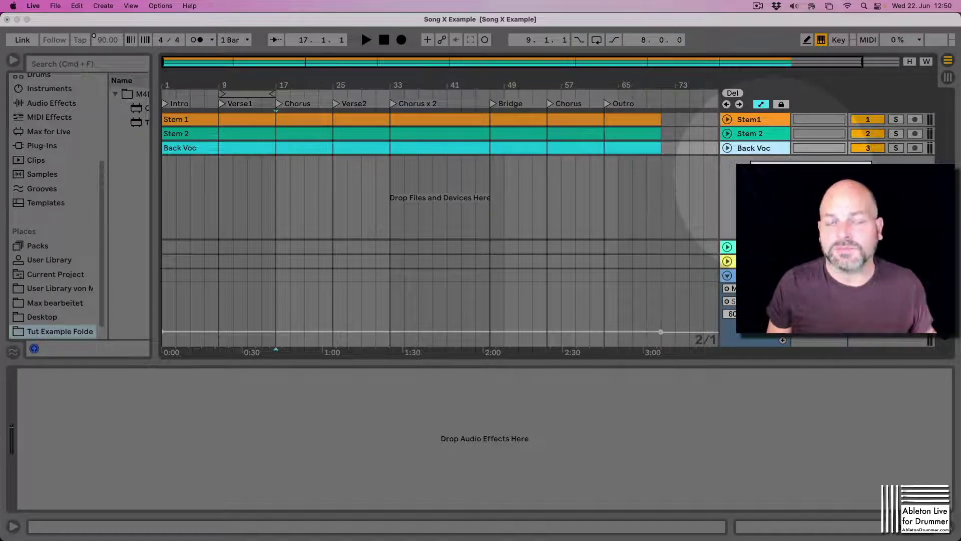
- Insert a MIDI track below Back Voc named 'Guide Clip Song X' and widen the track headers
click(751, 195)
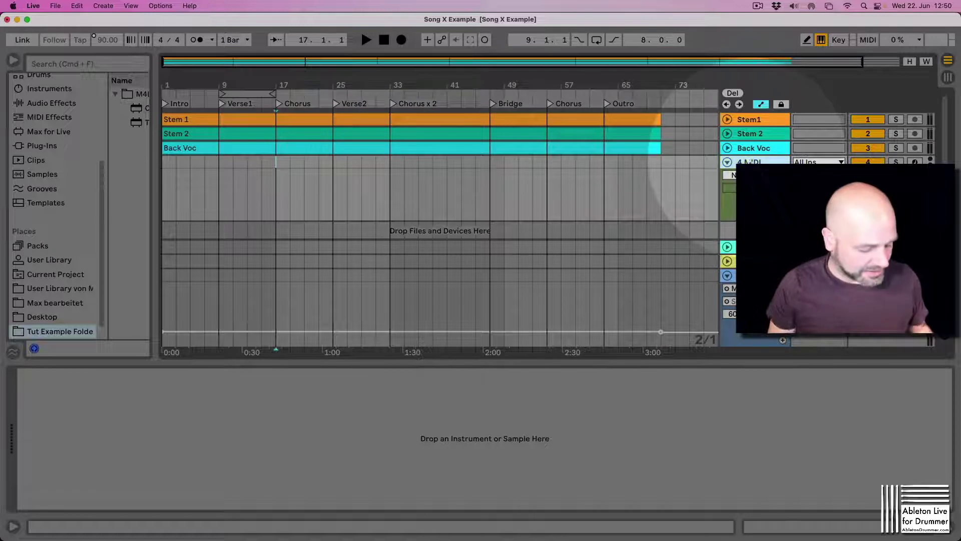
text(Gui)
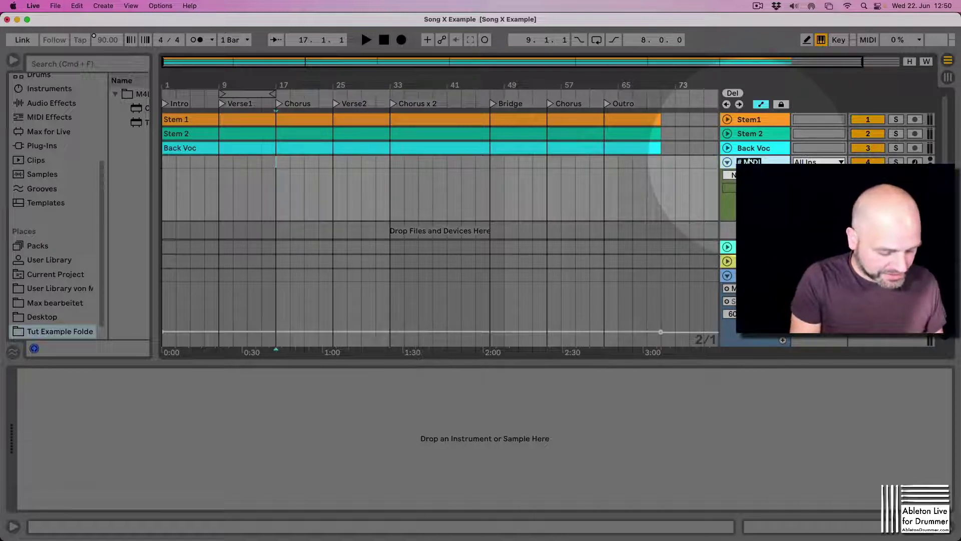
text(de Clip)
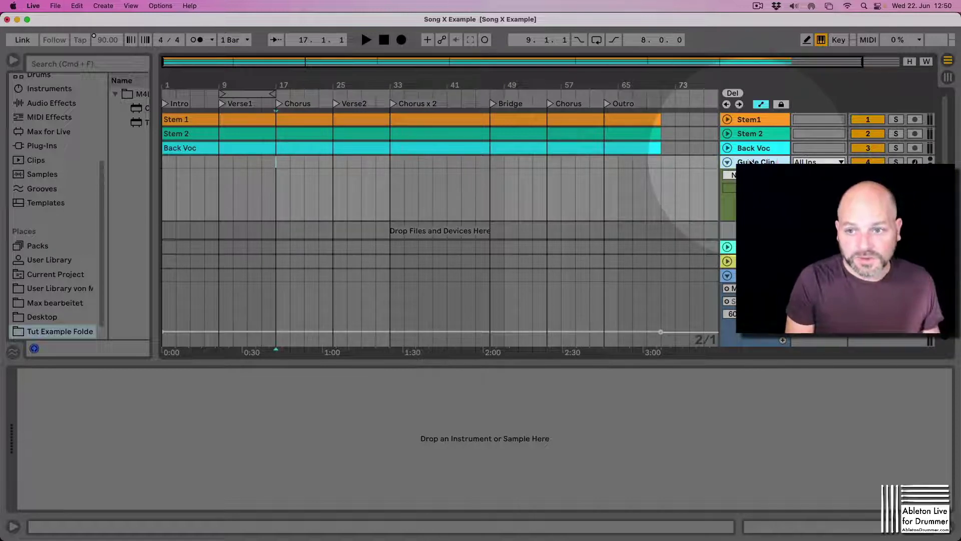
text( So)
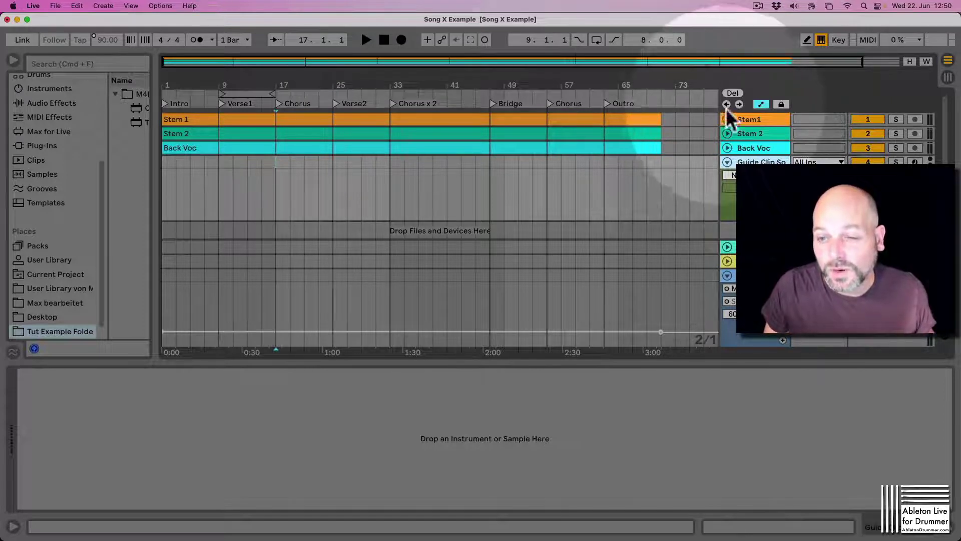
drag(731, 133, 685, 133)
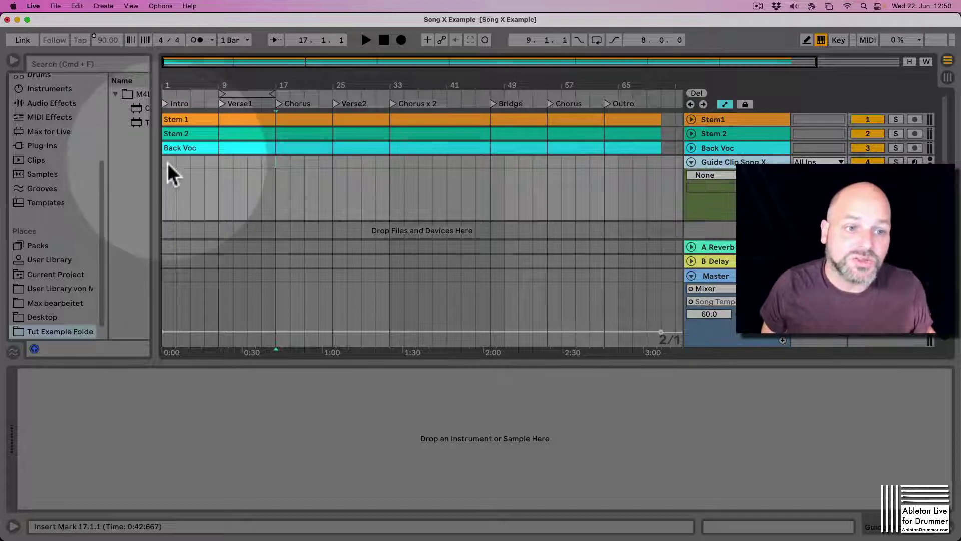
- Insert empty MIDI clips over bars 1–9 and bars 9–17 on the Guide Clip track
drag(166, 163, 214, 162)
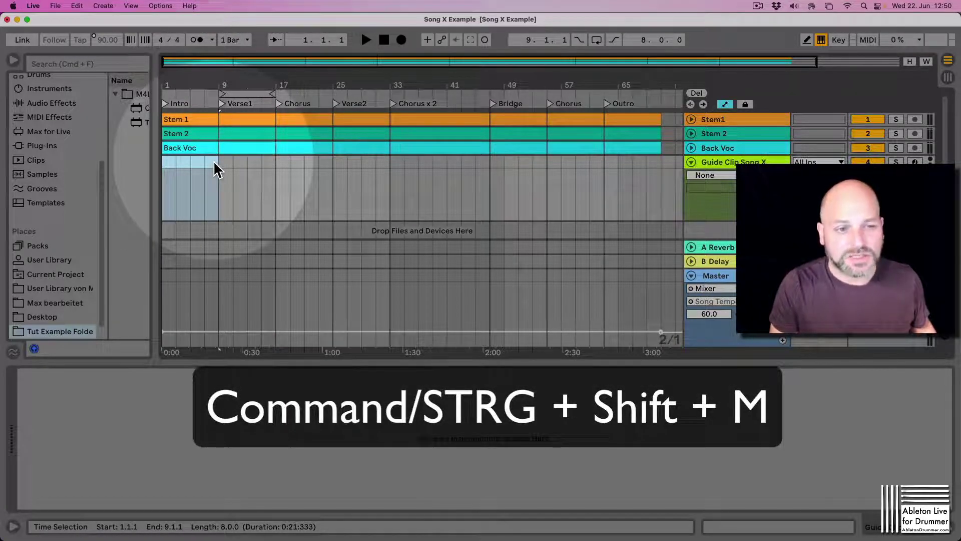
key(super+shift+m)
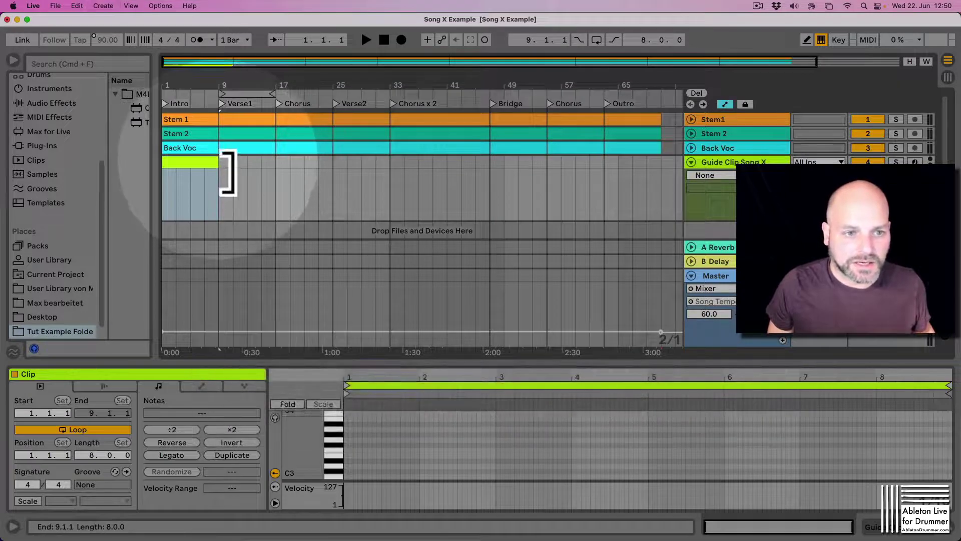
drag(221, 163, 266, 163)
right_click(267, 163)
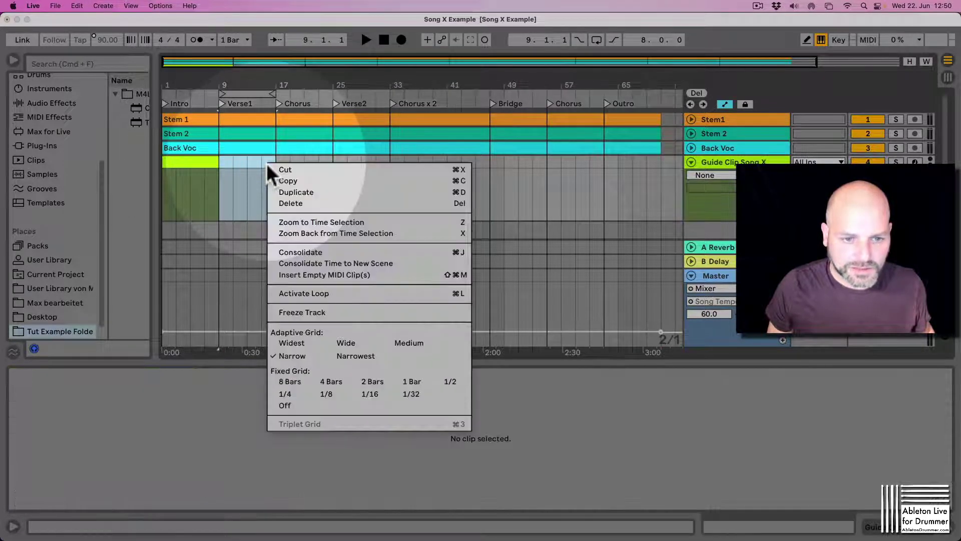
click(335, 279)
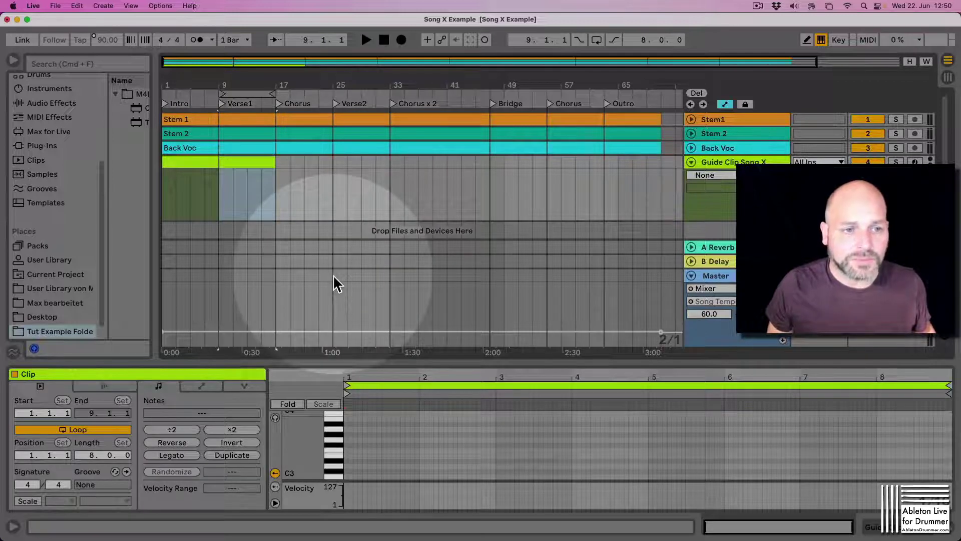
- Rename the bars 1–9 clip to 'Intro'
click(199, 167)
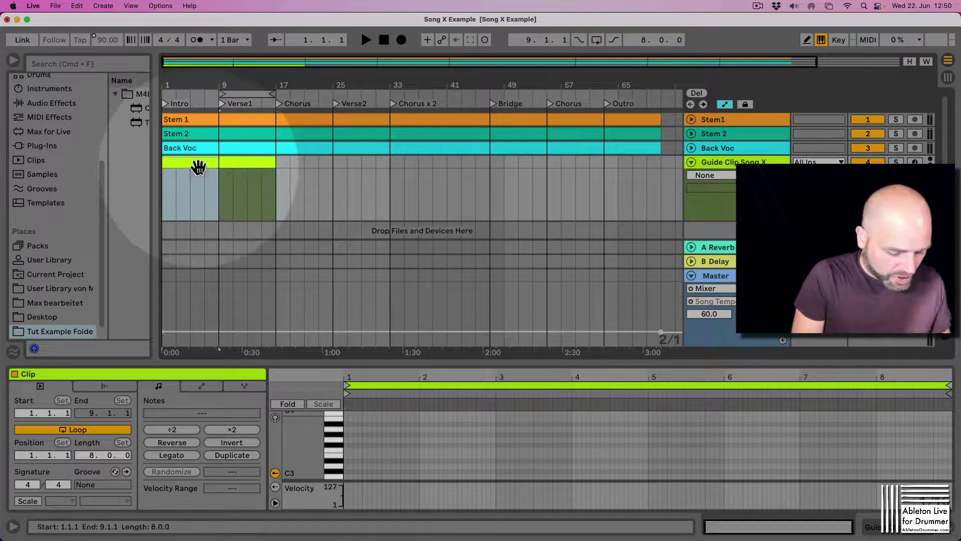
key(super+r)
text(Intro)
key(Return)
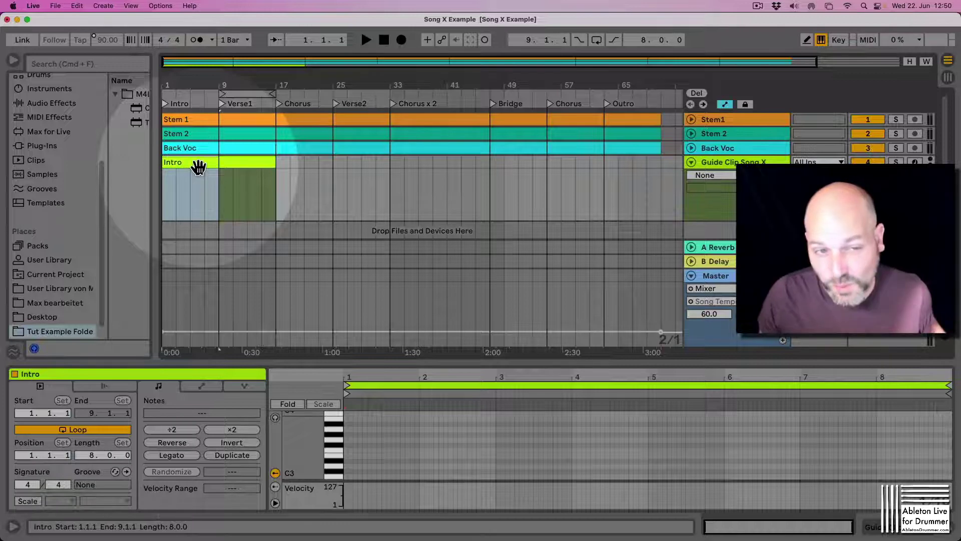
- Delete both demo clips, widen the browser, and drag the guide-clip device toward the set
drag(285, 96, 285, 75)
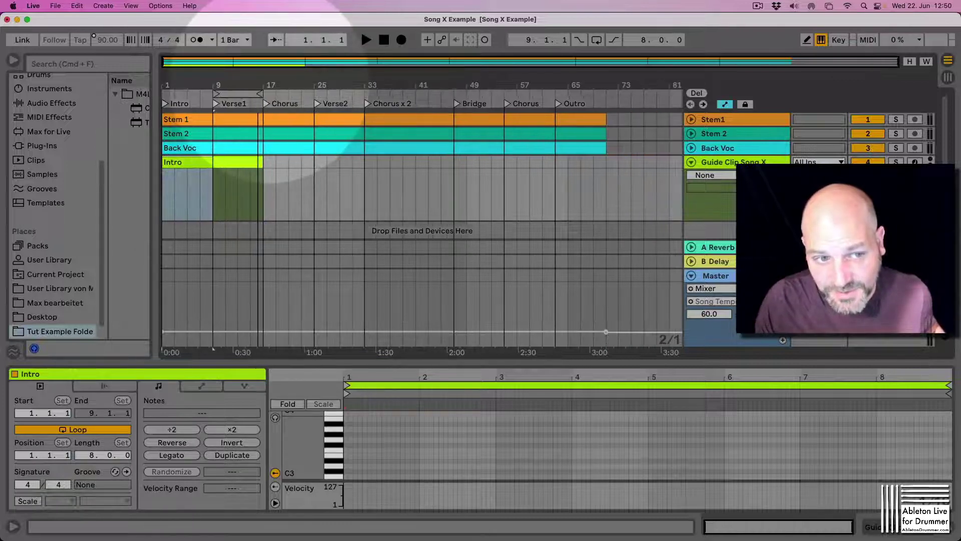
click(235, 160)
key(Delete)
click(189, 160)
key(Delete)
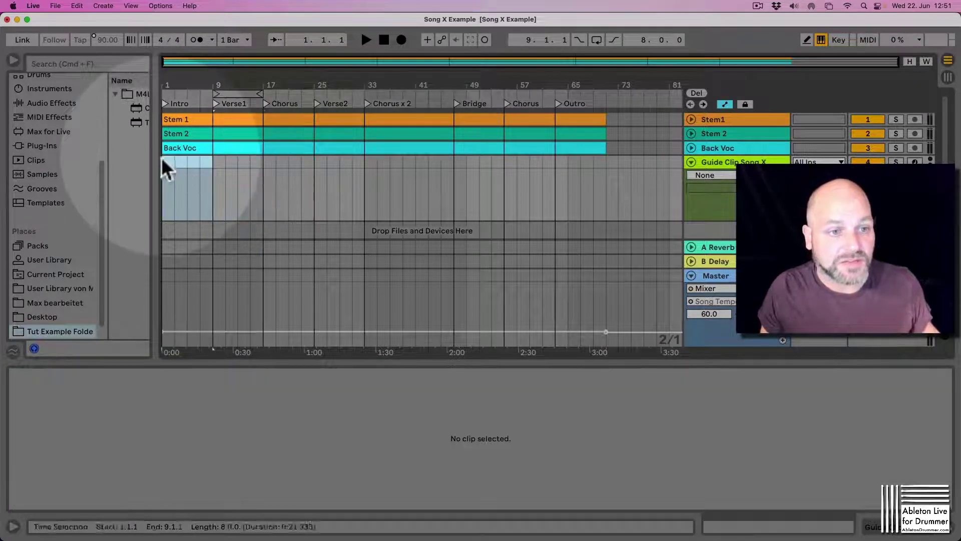
drag(161, 158, 275, 159)
drag(145, 107, 686, 167)
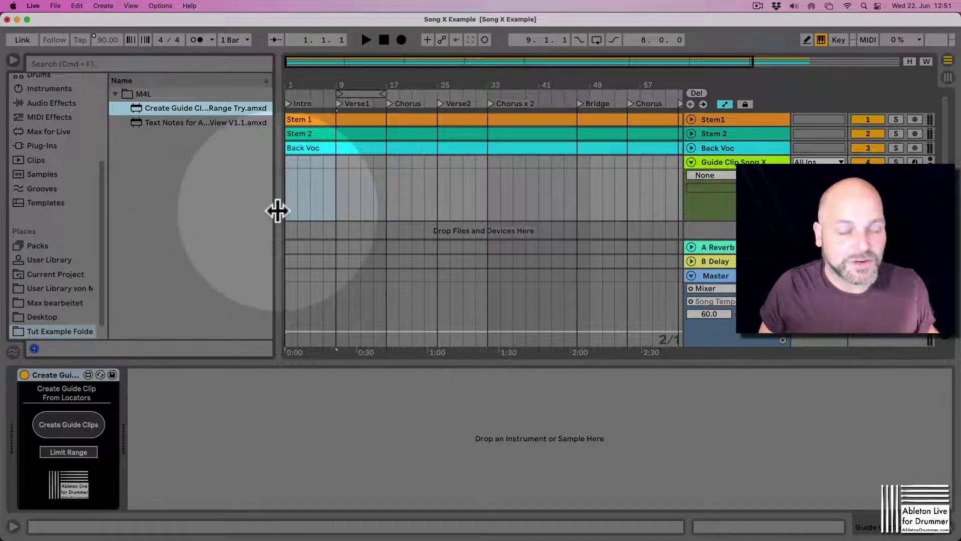
- Load Create Guide Clip From Locators onto Guide Clip Song X and add an unnamed locator at bar 71
drag(274, 208, 48, 226)
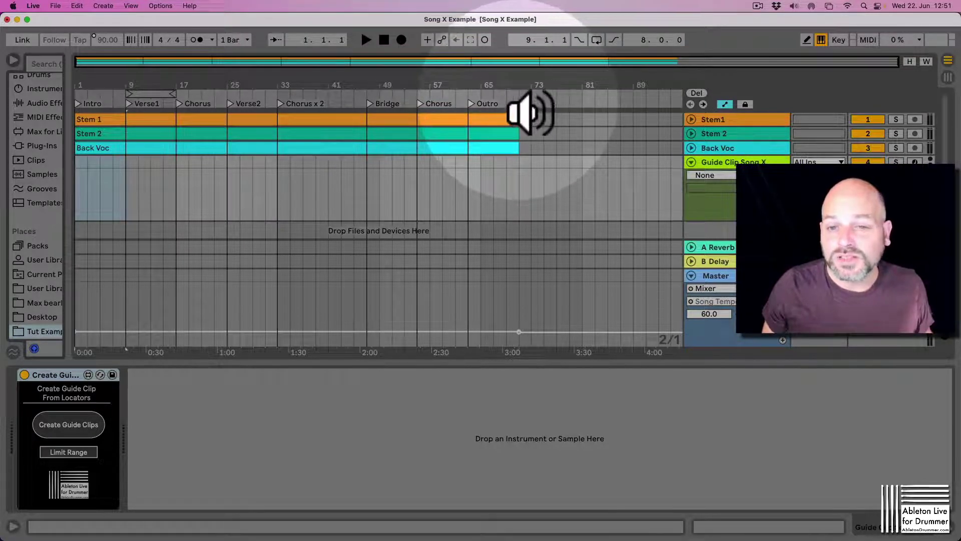
right_click(519, 101)
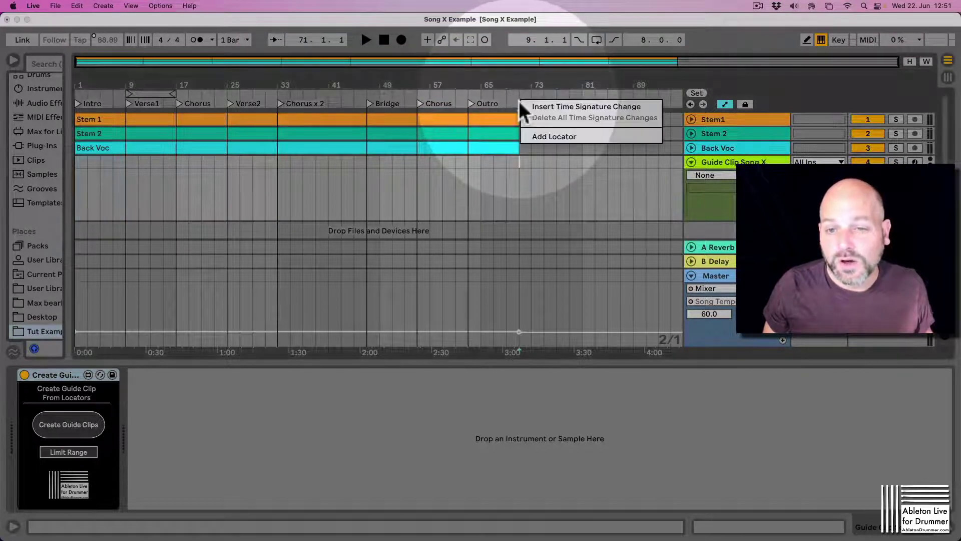
click(540, 136)
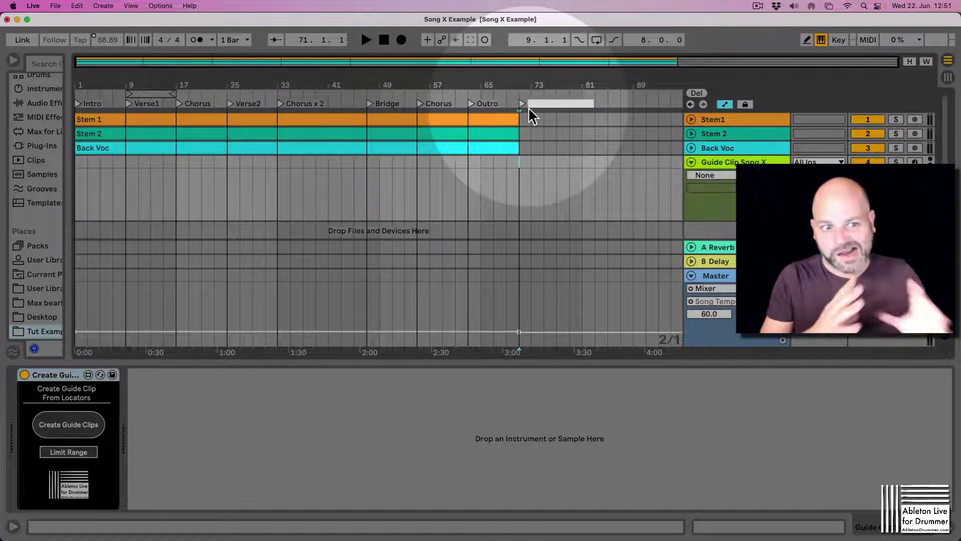
key(Return)
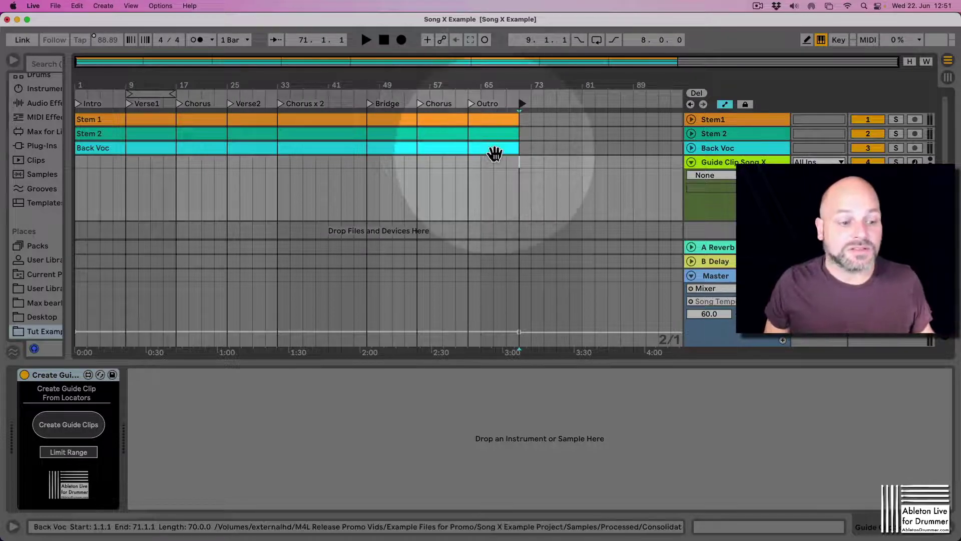
- Generate Intro-to-Outro guide clips from the locators, spot-check a few, and fold the track
click(67, 426)
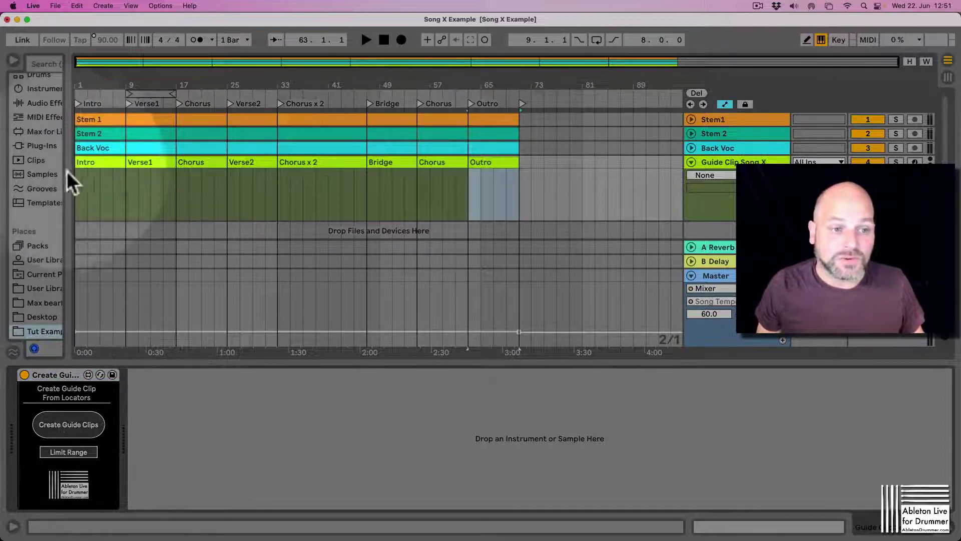
click(106, 165)
click(143, 161)
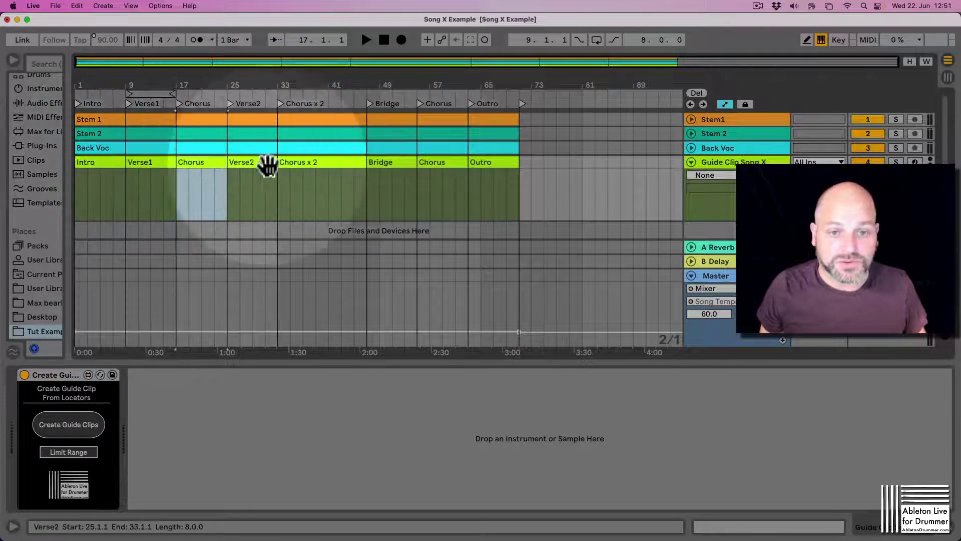
click(300, 162)
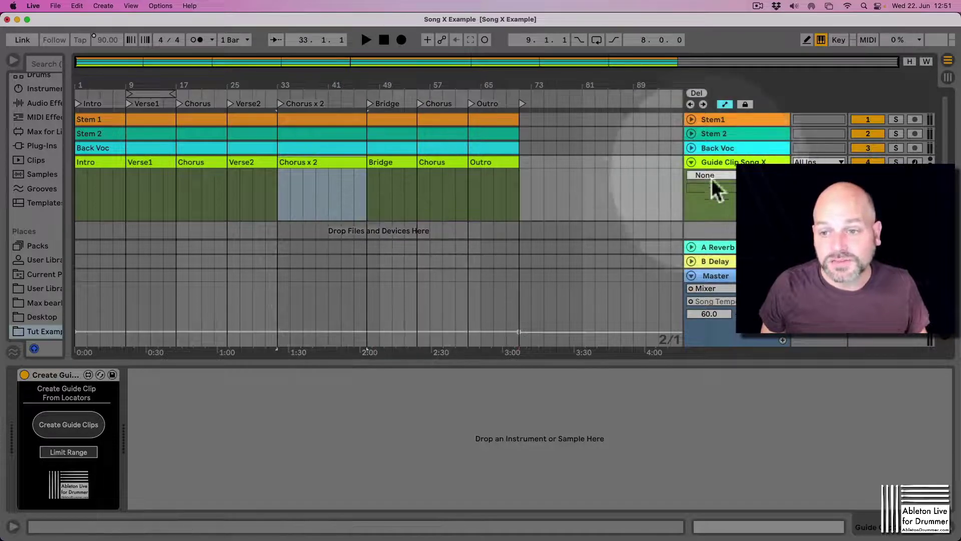
click(690, 161)
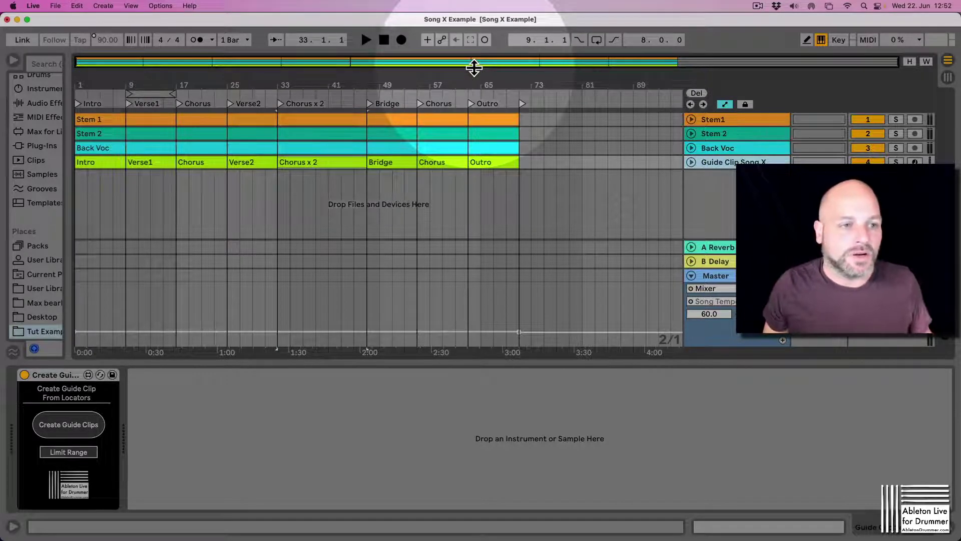
- Widen the browser and look through the Desktop and Tut Example Folder places
click(208, 119)
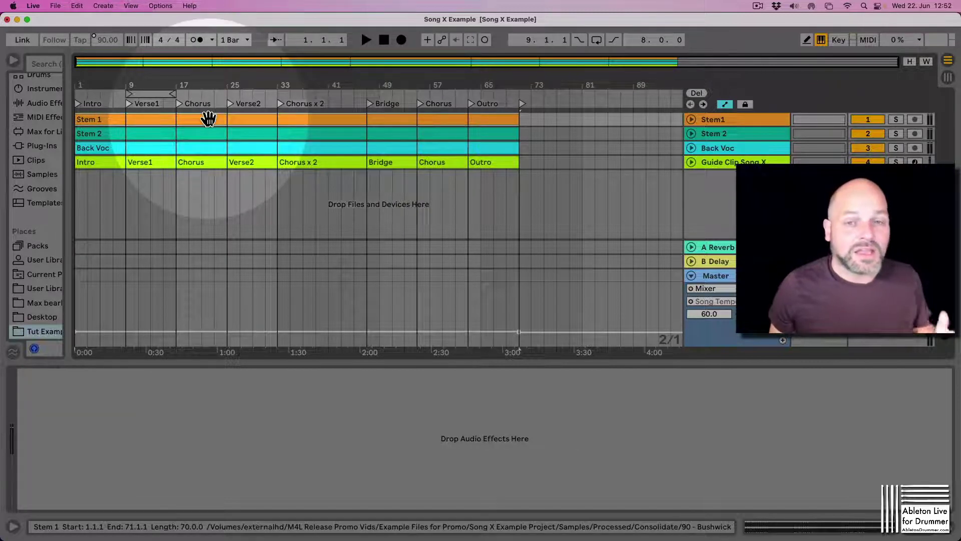
drag(67, 185, 217, 180)
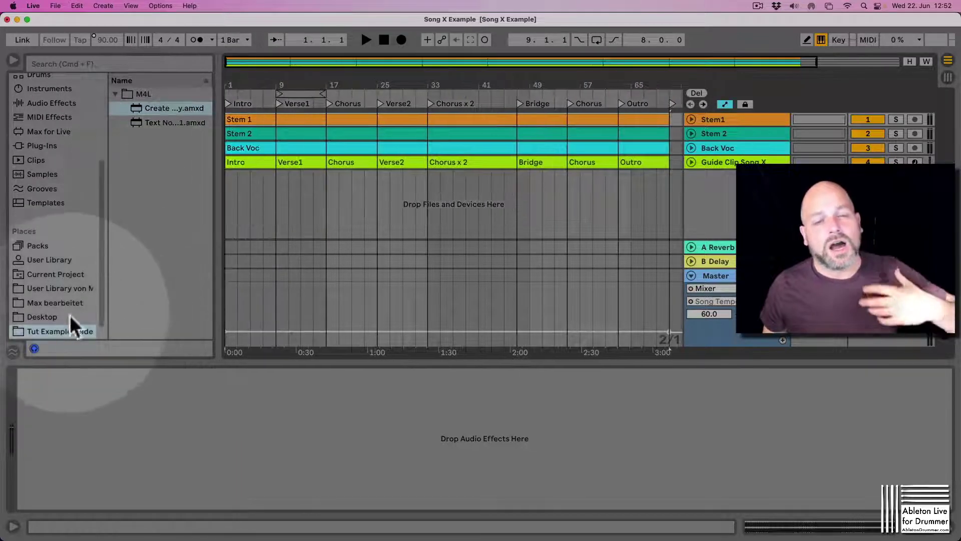
scroll(55, 261, down, 2)
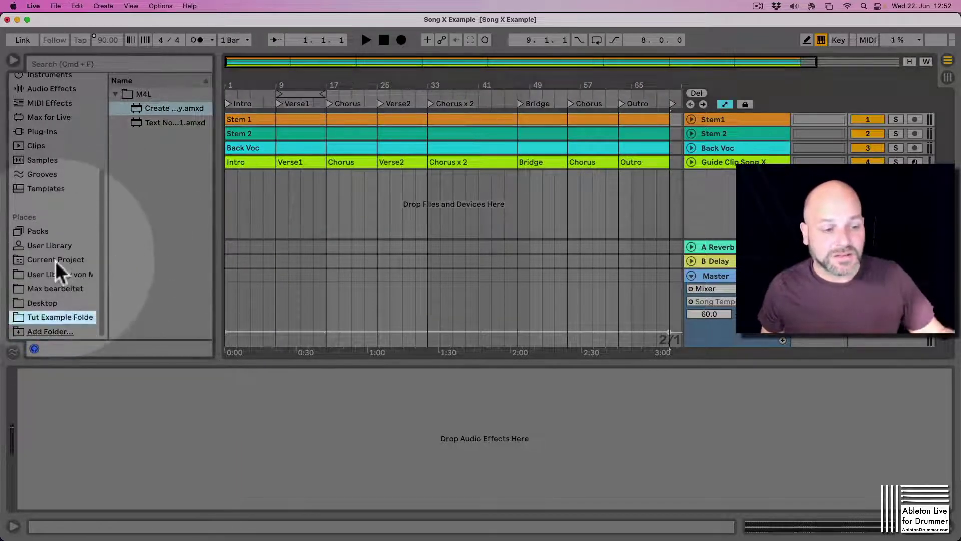
click(55, 303)
click(54, 317)
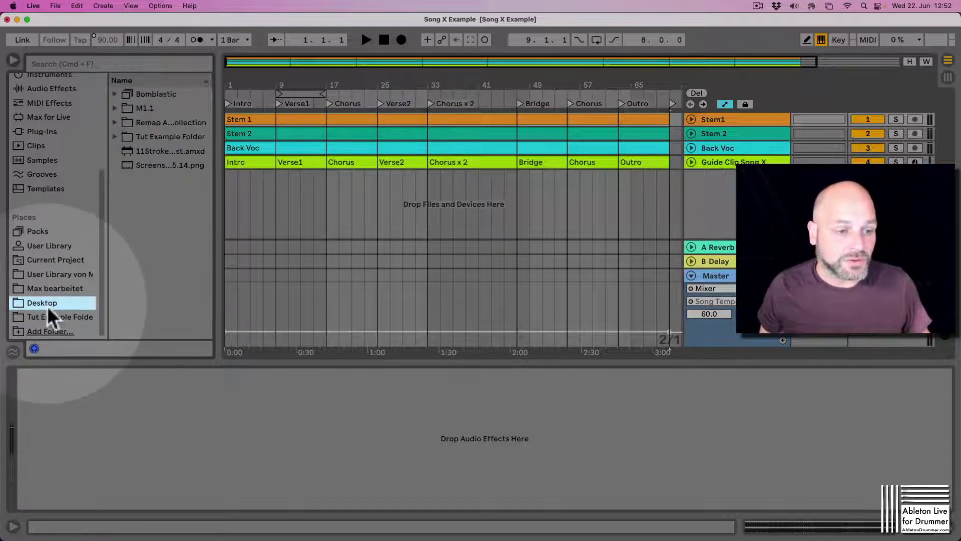
click(50, 316)
- Add Tut Example Folder from the Desktop as a new browser place
click(50, 331)
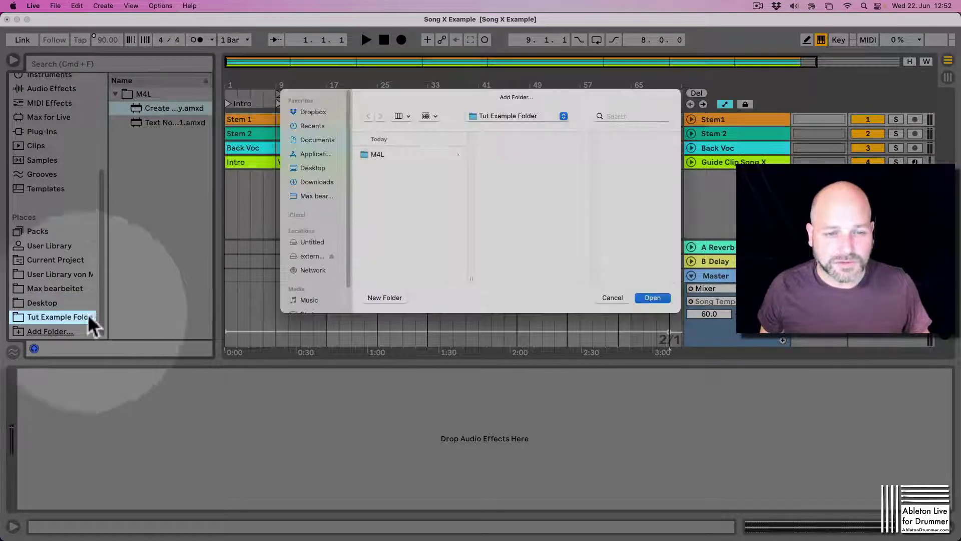
click(320, 167)
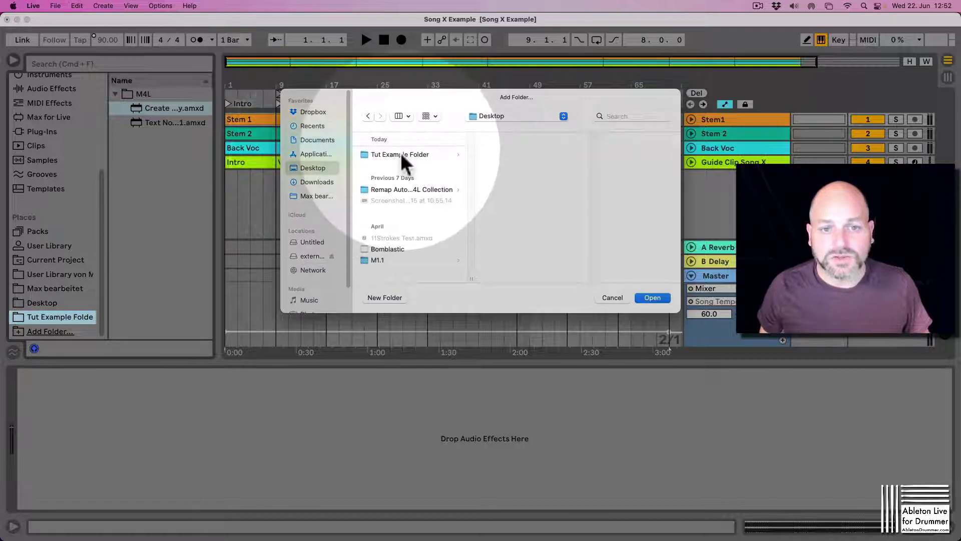
click(401, 153)
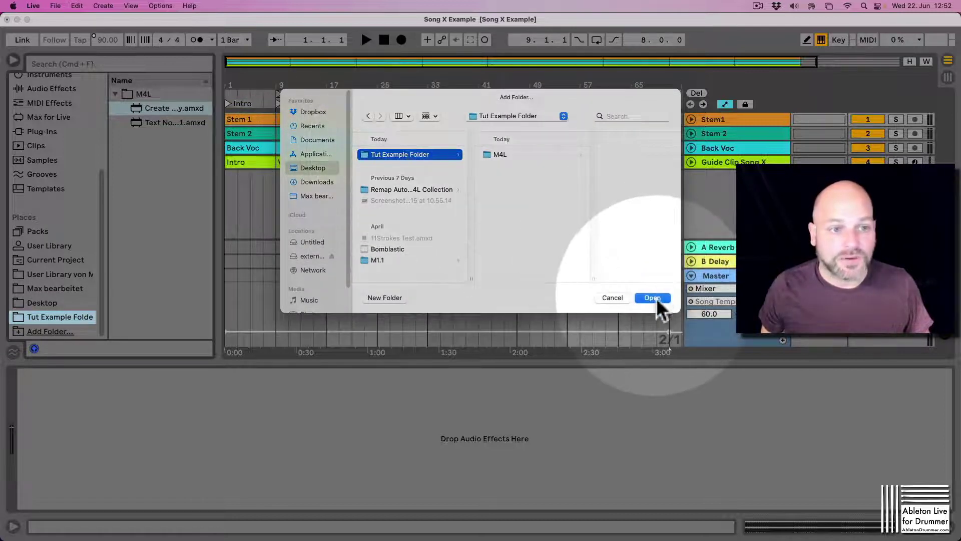
click(656, 299)
- Widen the browser further and review the M4L folder and Desktop contents
drag(217, 210, 287, 216)
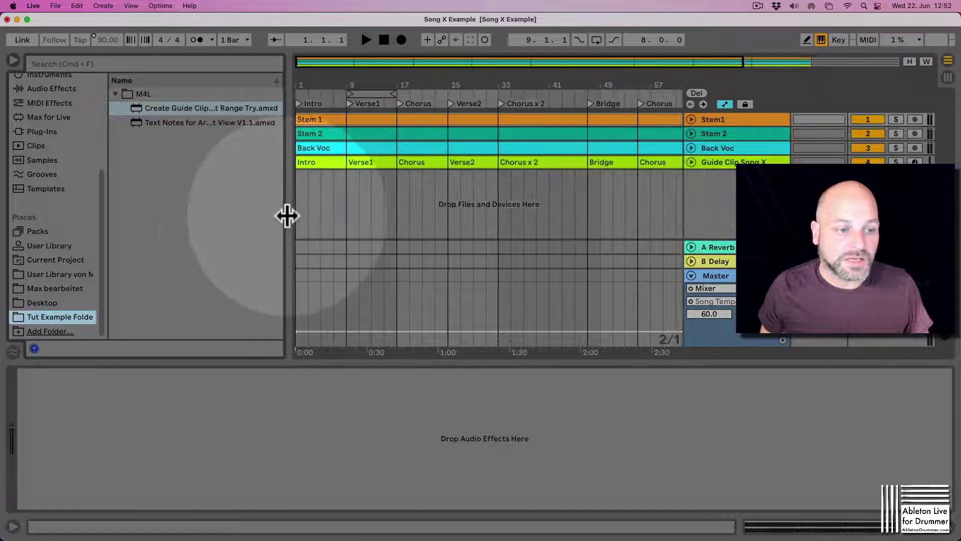
click(116, 93)
click(59, 302)
click(53, 317)
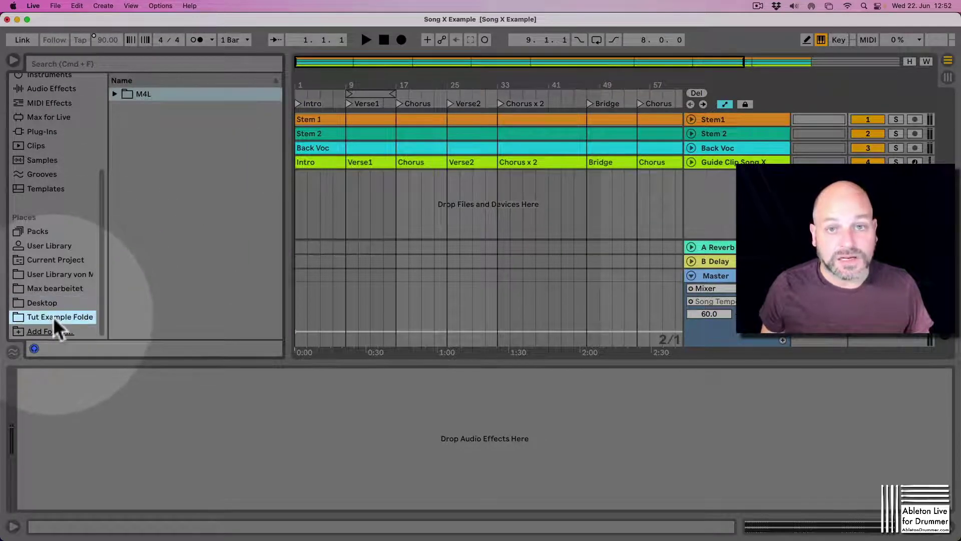
click(578, 235)
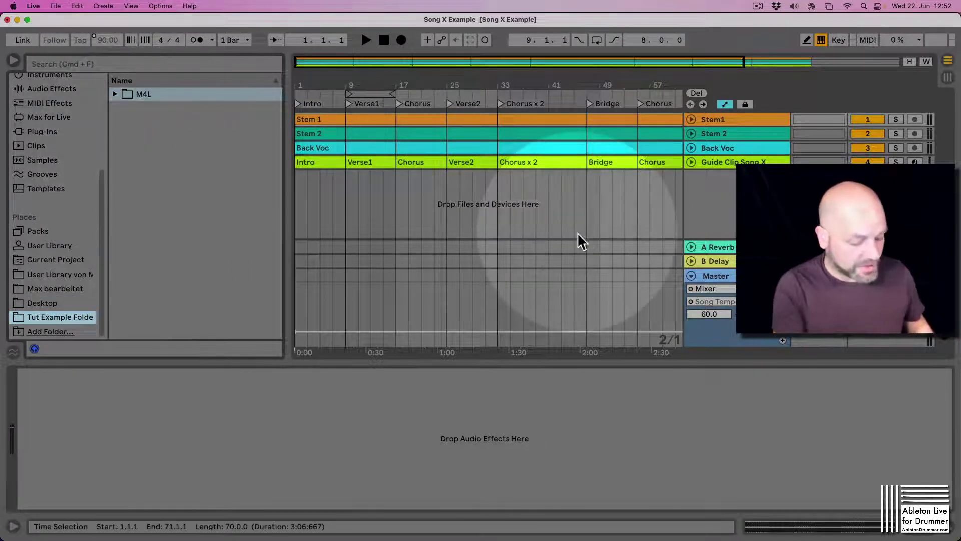
- Save the set as Song X Example into Desktop > Tut Example Folder
key(cmd+shift+s)
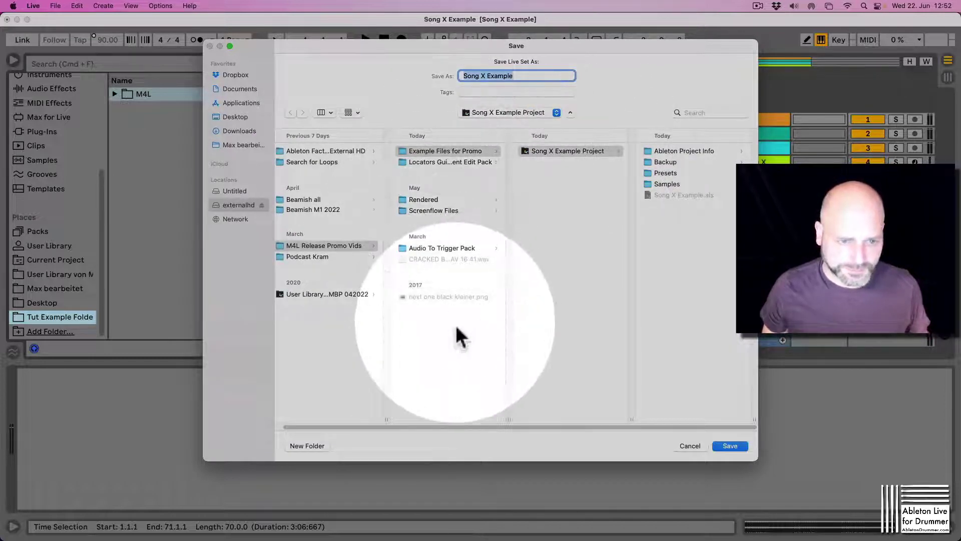
click(234, 118)
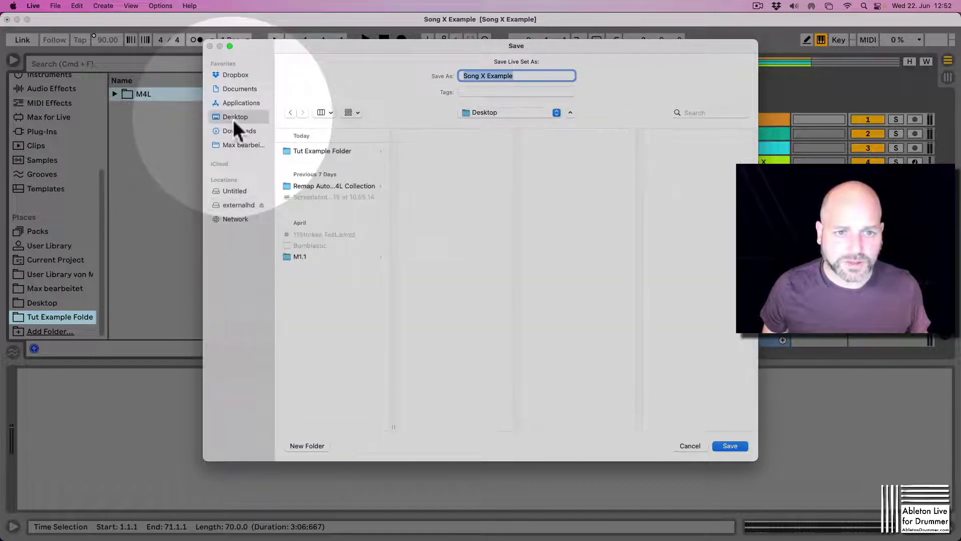
click(341, 150)
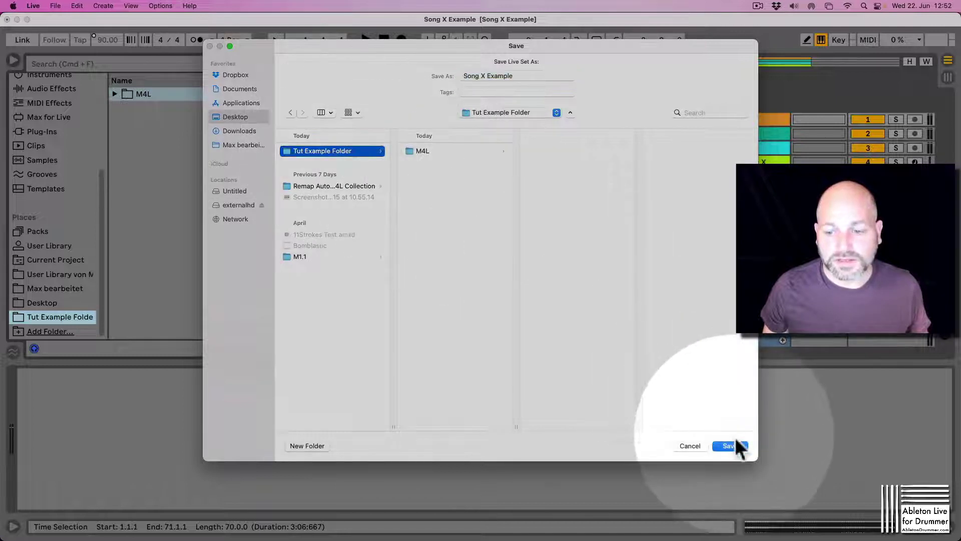
click(731, 445)
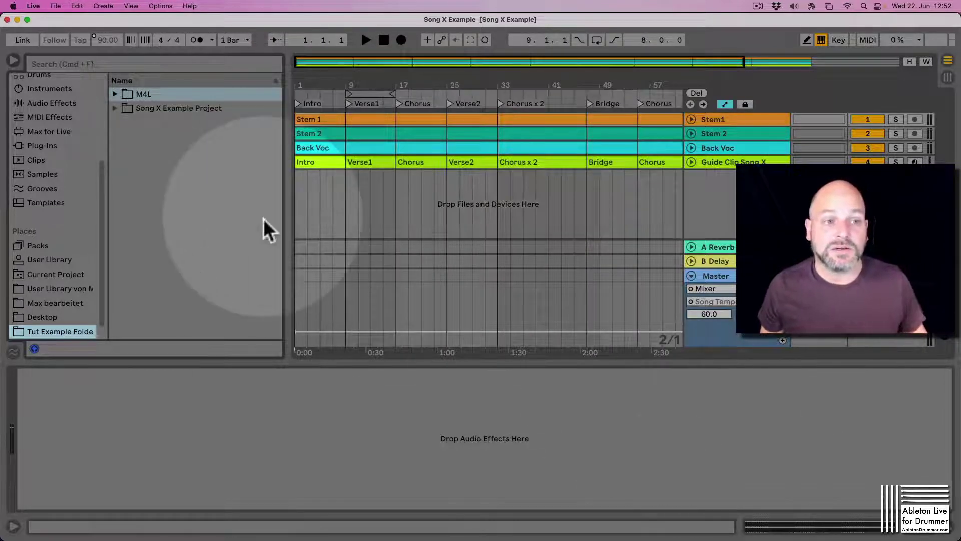
- Toggle the Song X Example Project folder open and closed, then open the File menu
click(114, 108)
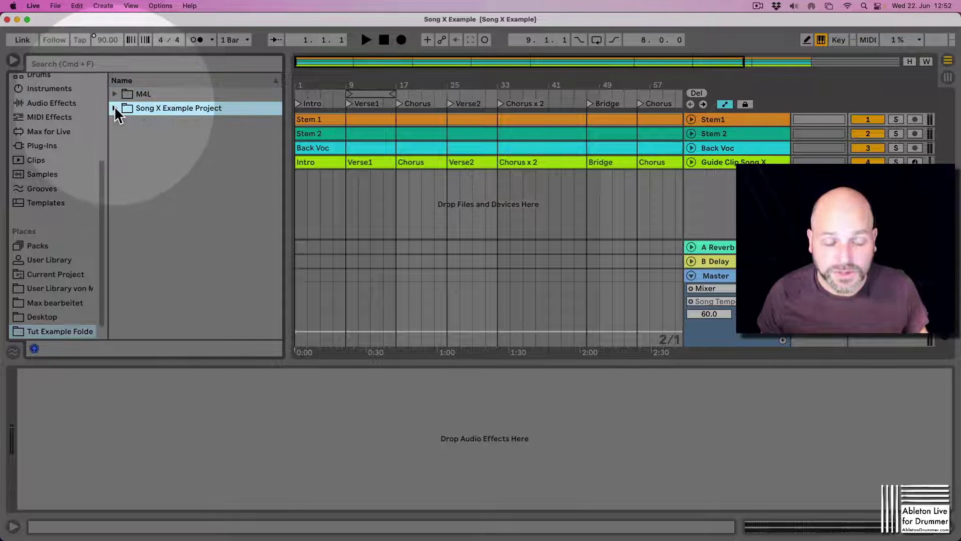
click(113, 108)
click(113, 108)
click(114, 109)
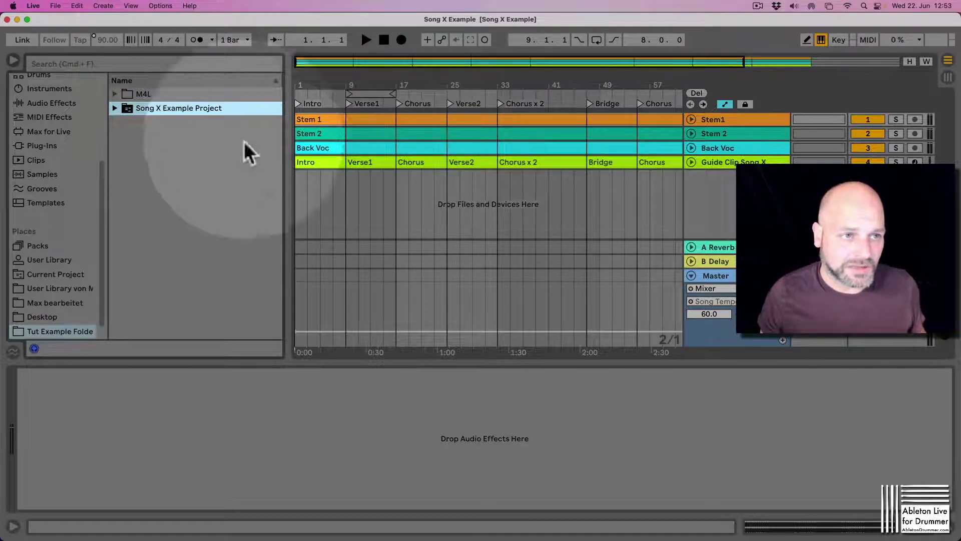
click(56, 5)
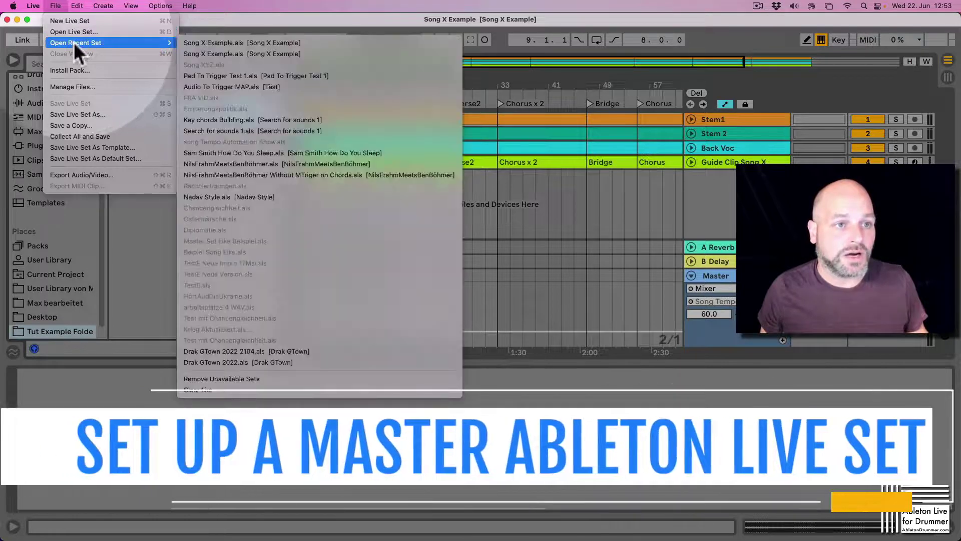
- Start a new Live Set from the template and delete its SPD SX IN track
click(71, 20)
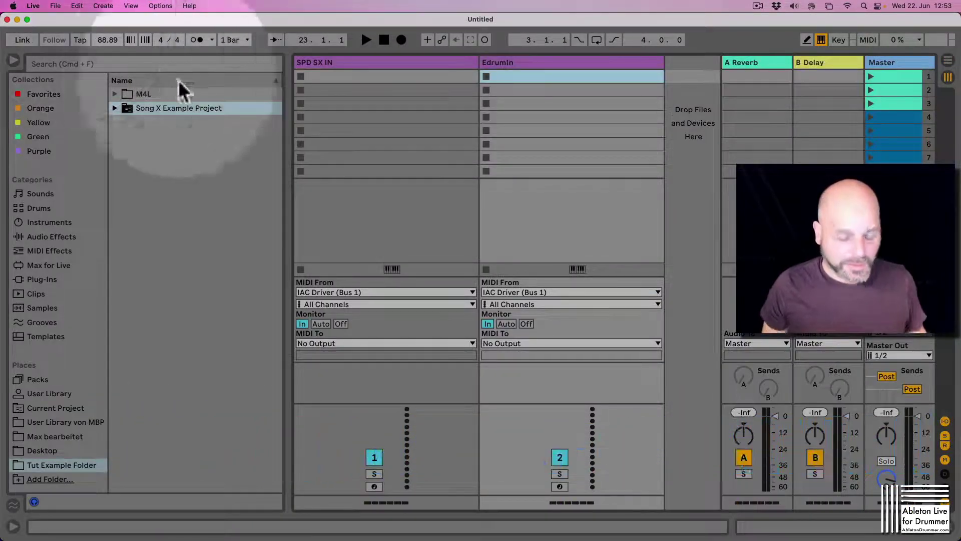
click(367, 62)
key(Delete)
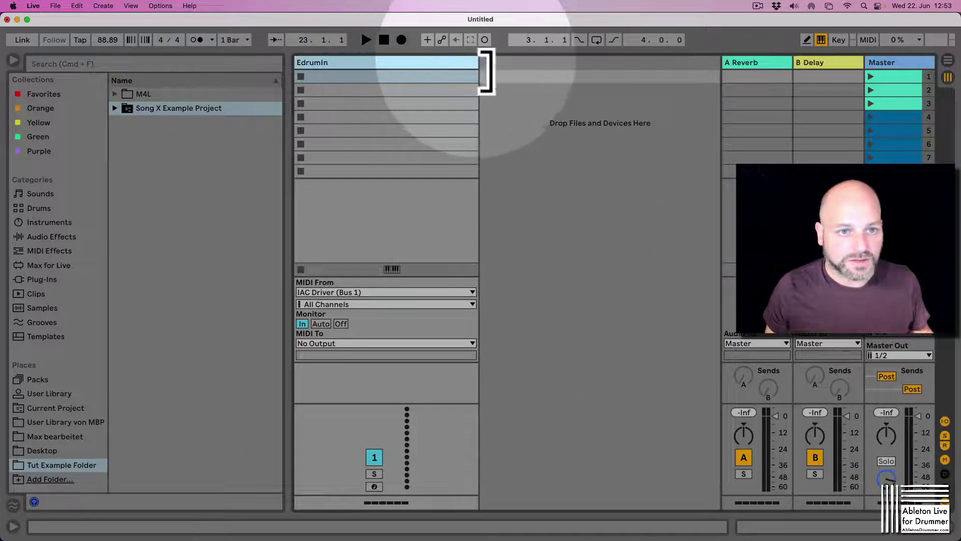
drag(479, 71, 319, 77)
key(Tab)
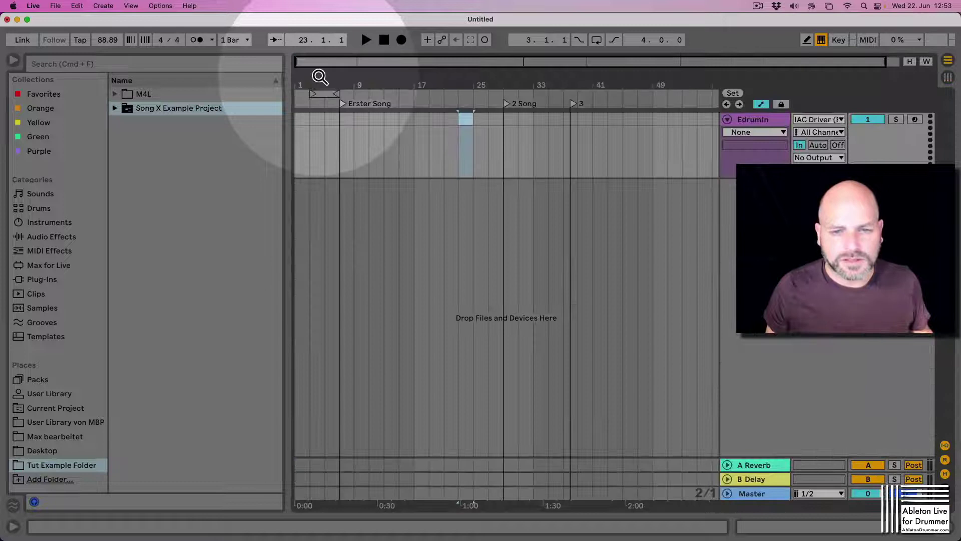
- Delete the Erster Song, 2 Song and 3 locators and narrow the browser
click(344, 104)
right_click(344, 104)
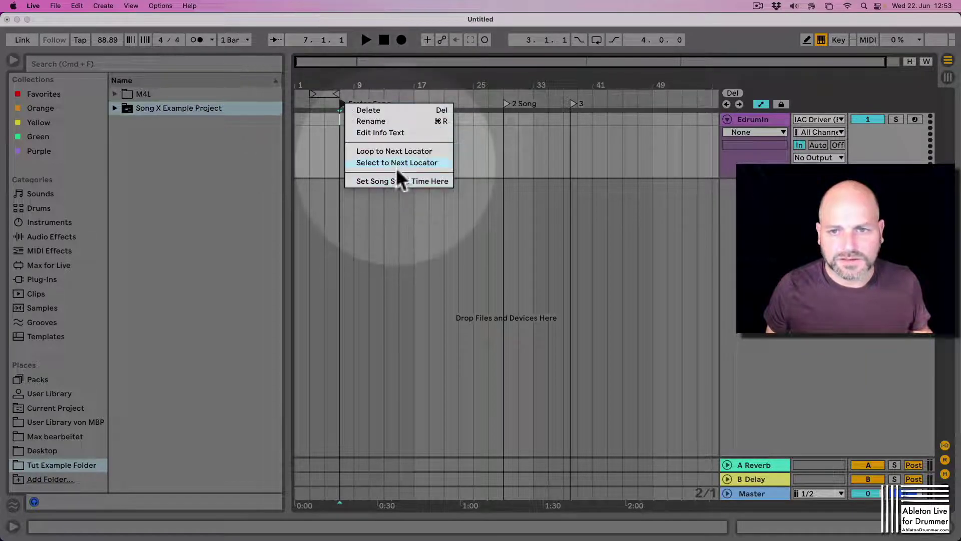
click(573, 106)
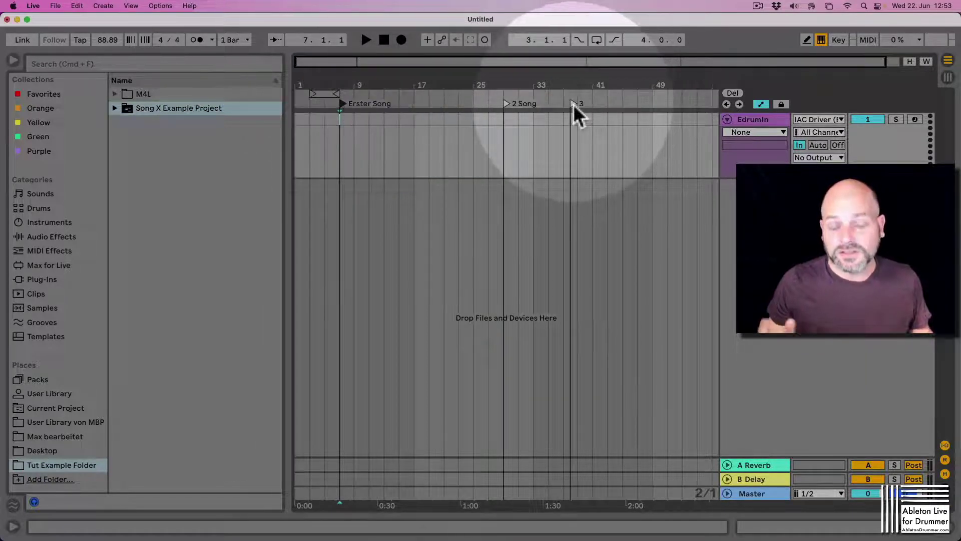
click(574, 103)
key(Delete)
key(Delete)
key(Delete)
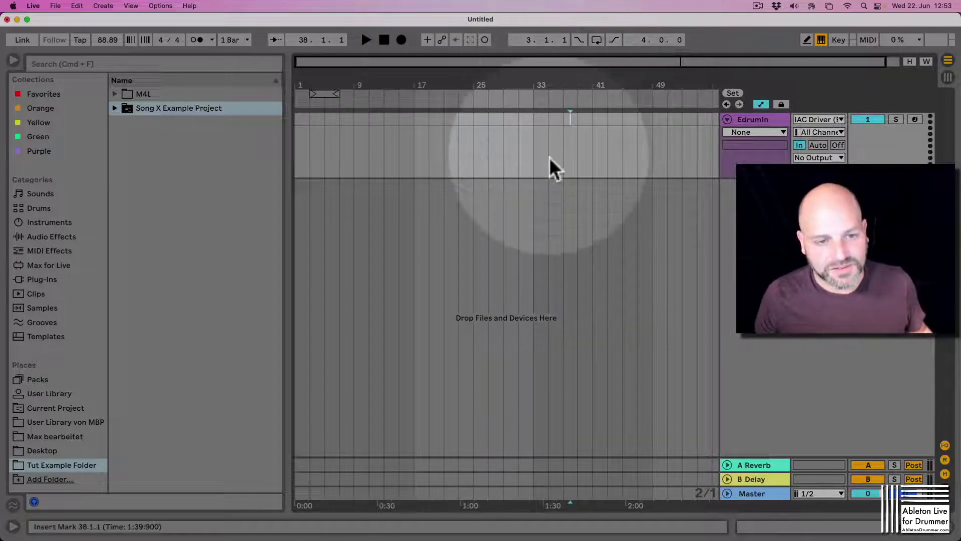
drag(288, 196, 231, 195)
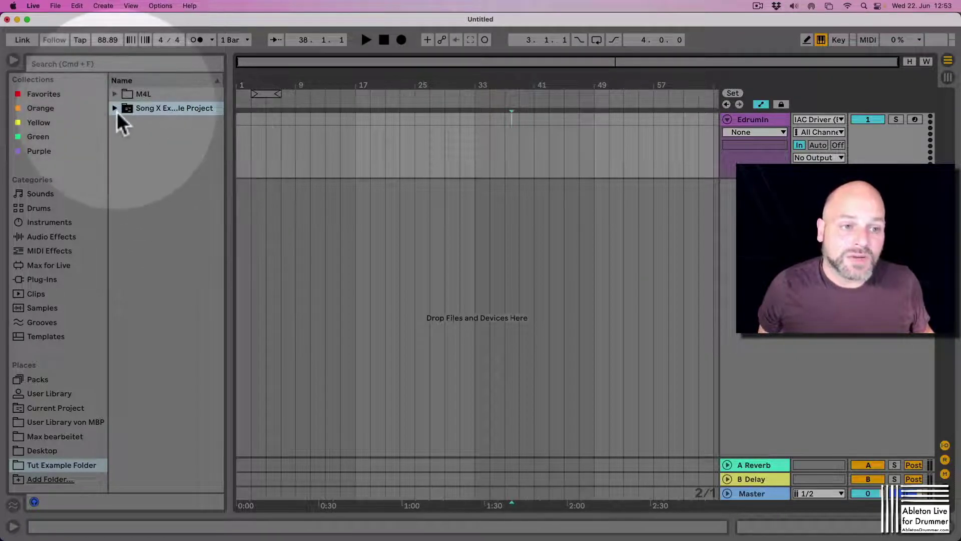
- Import Song X Example.als from its project folder into the new set's arrangement
click(116, 109)
click(123, 123)
click(124, 123)
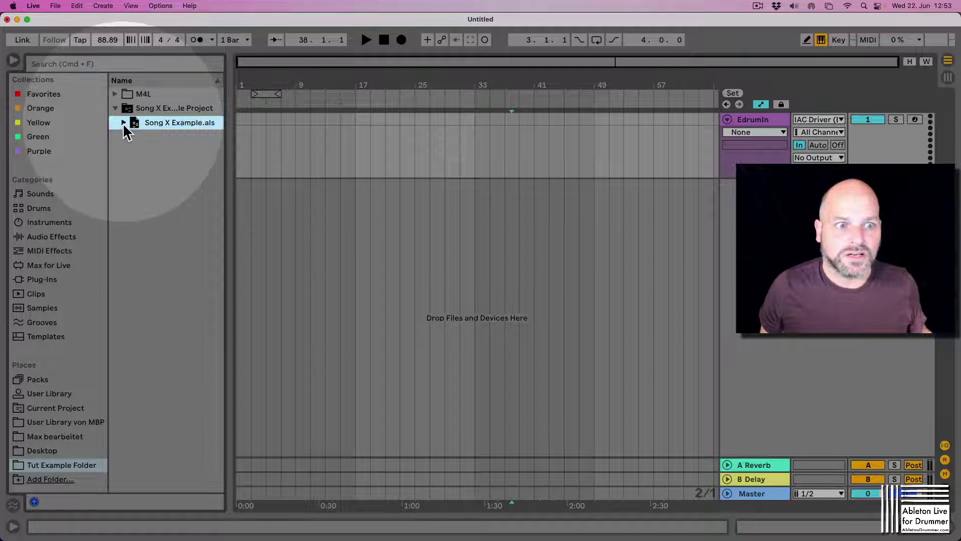
click(123, 123)
click(124, 123)
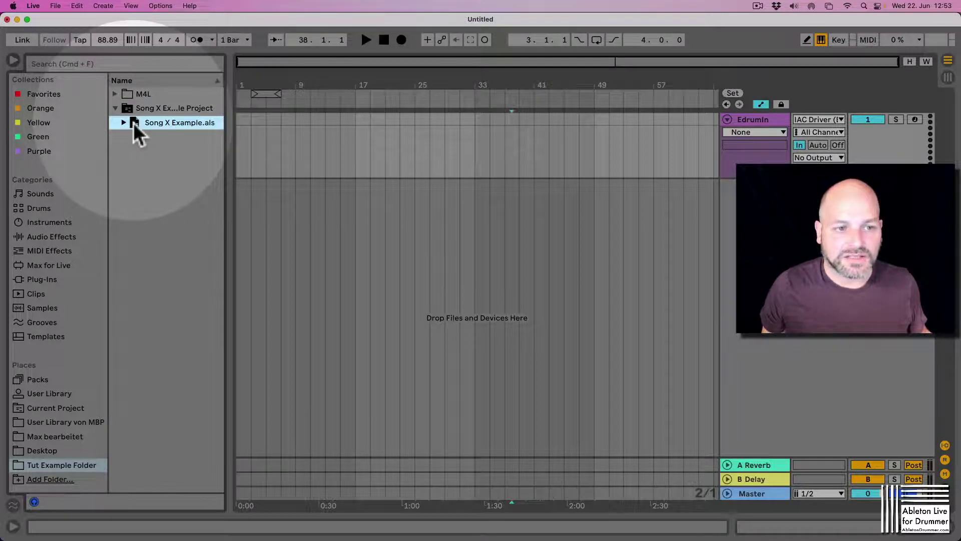
drag(133, 122, 245, 191)
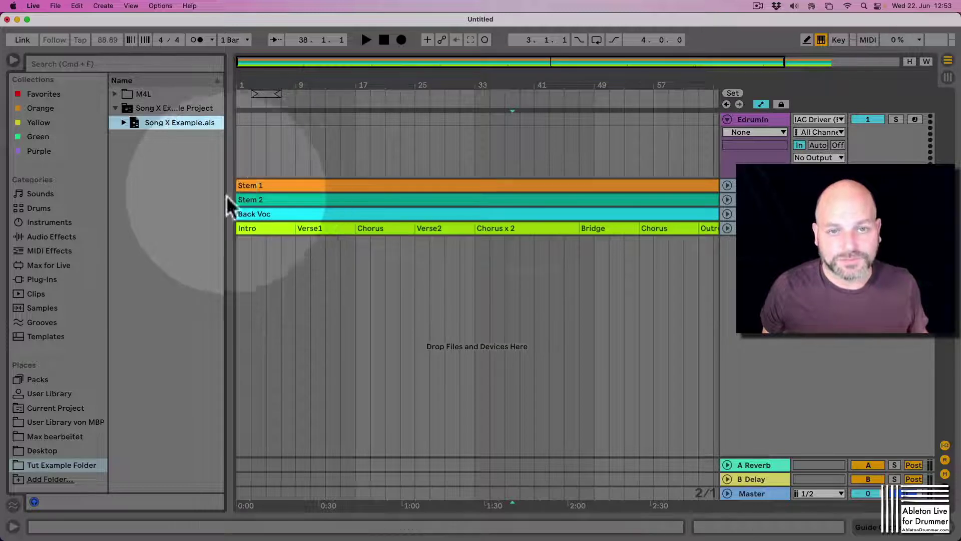
- Check the Verse1 through Outro section clips and move the guide clip track above Stem 1
drag(343, 95, 330, 65)
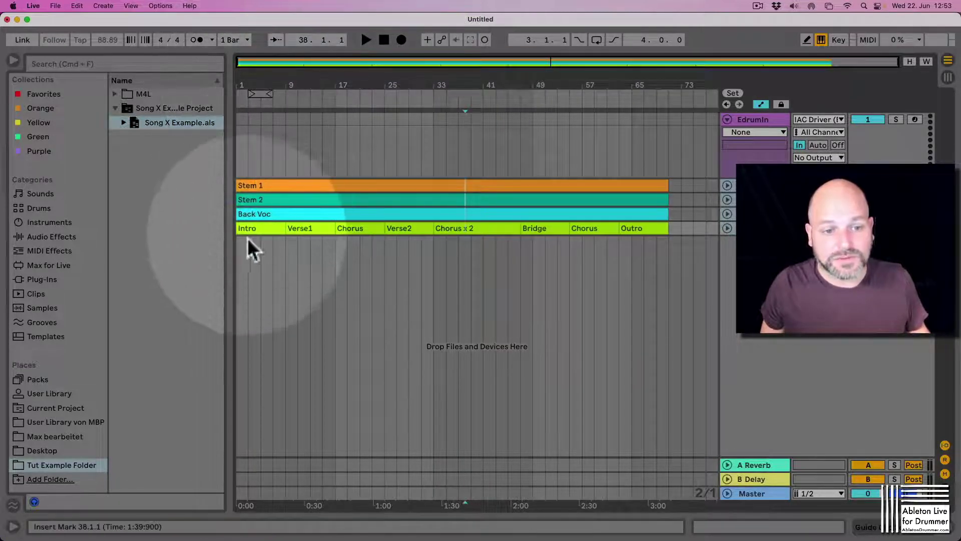
click(321, 228)
click(400, 228)
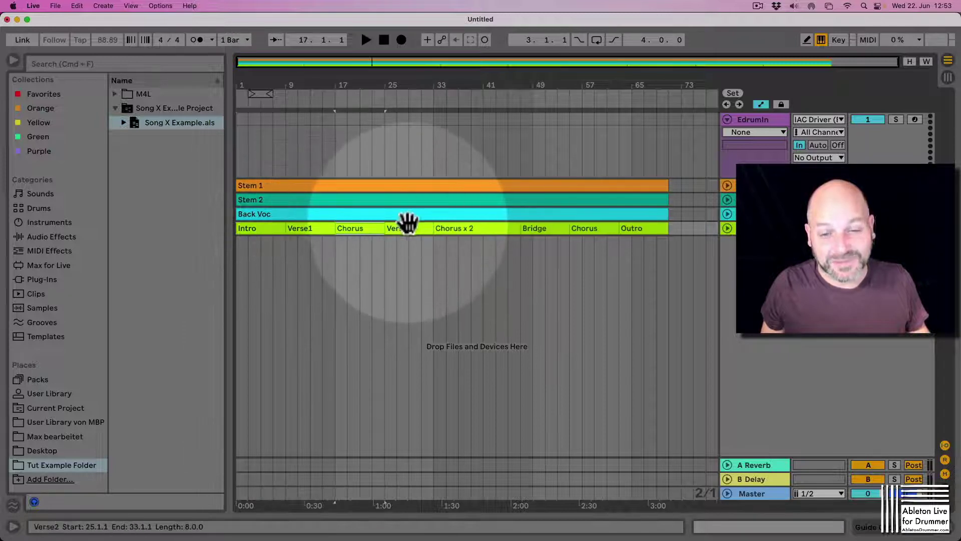
click(455, 229)
click(541, 229)
click(597, 228)
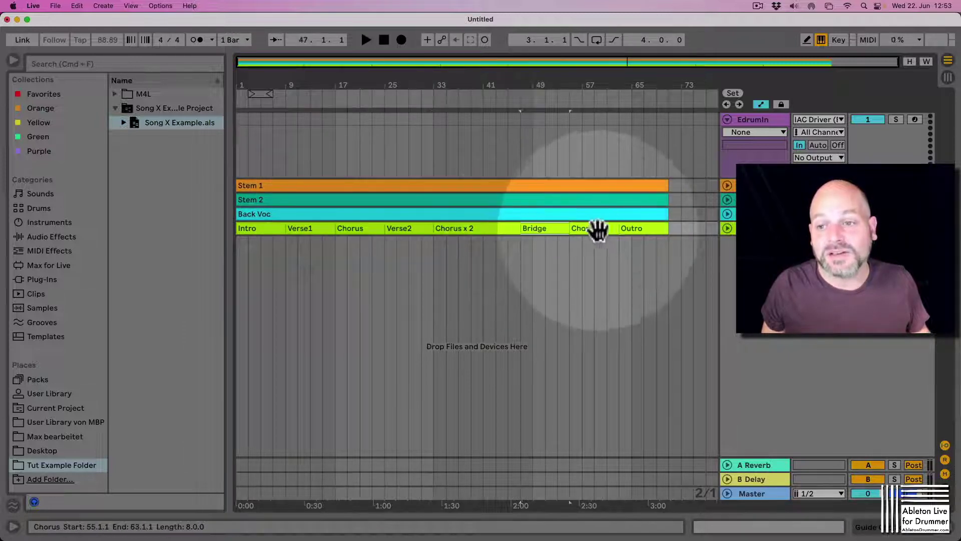
click(637, 229)
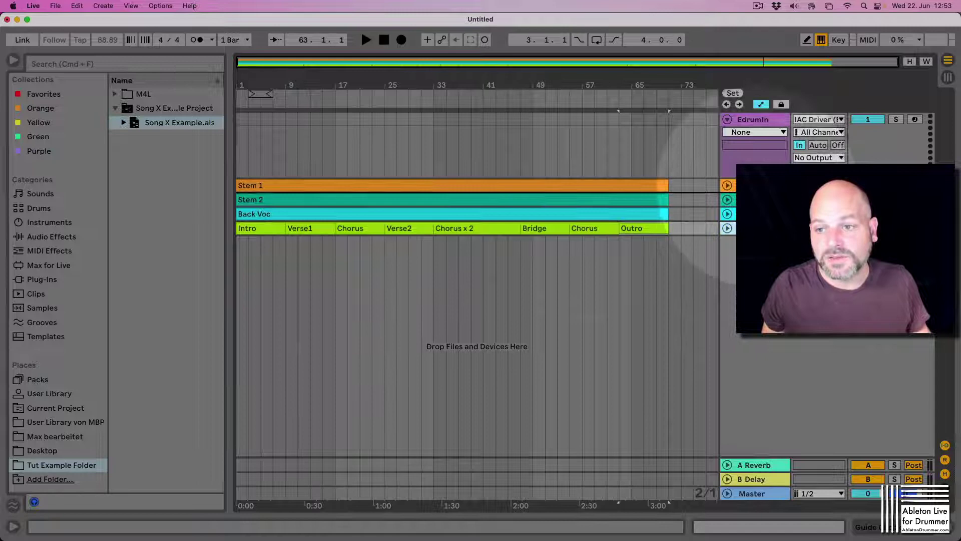
drag(761, 228, 761, 185)
- Delete the EdrumIn track and select Create And Delete Locators from Clips in the M4L folder
click(749, 120)
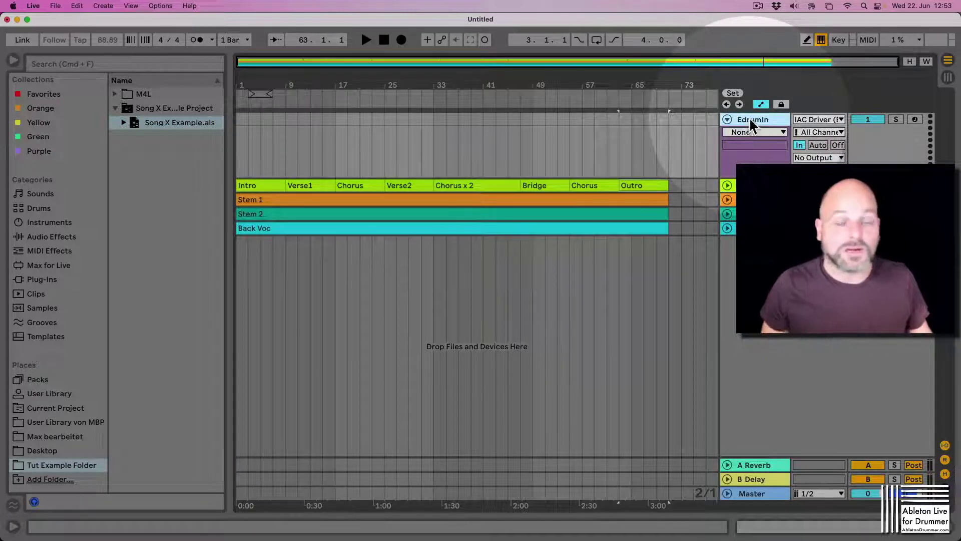
key(Delete)
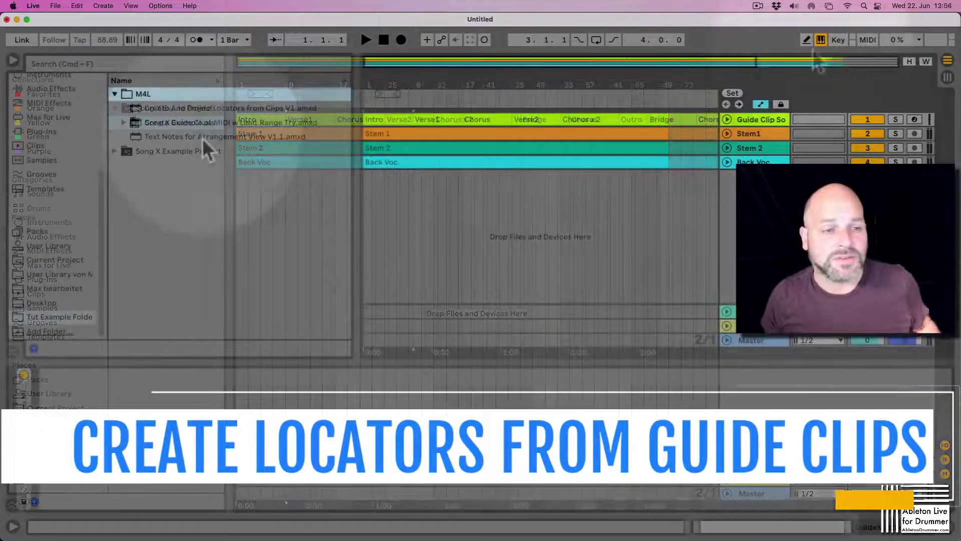
click(203, 111)
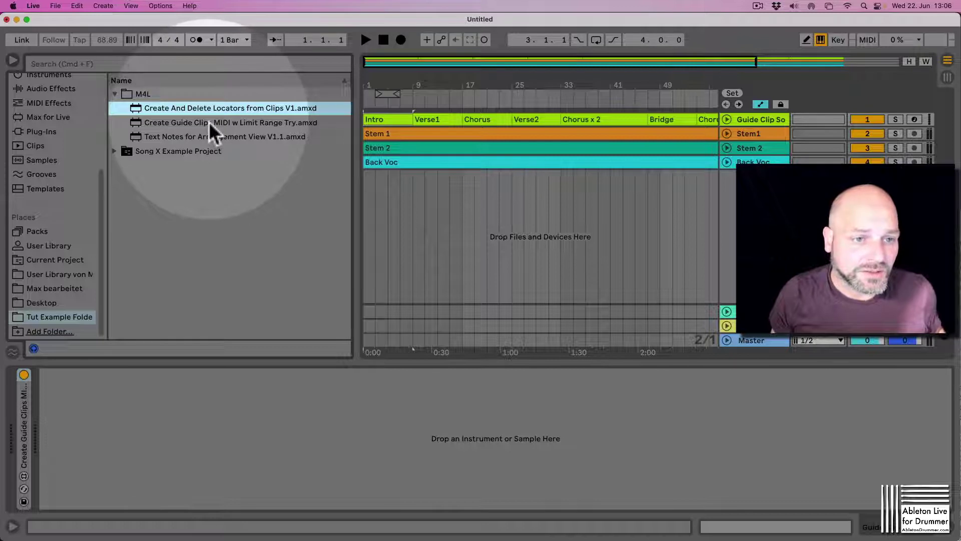
- Load Create And Delete Locators from Clips onto the guide track and generate locators from its clips
drag(203, 110, 239, 406)
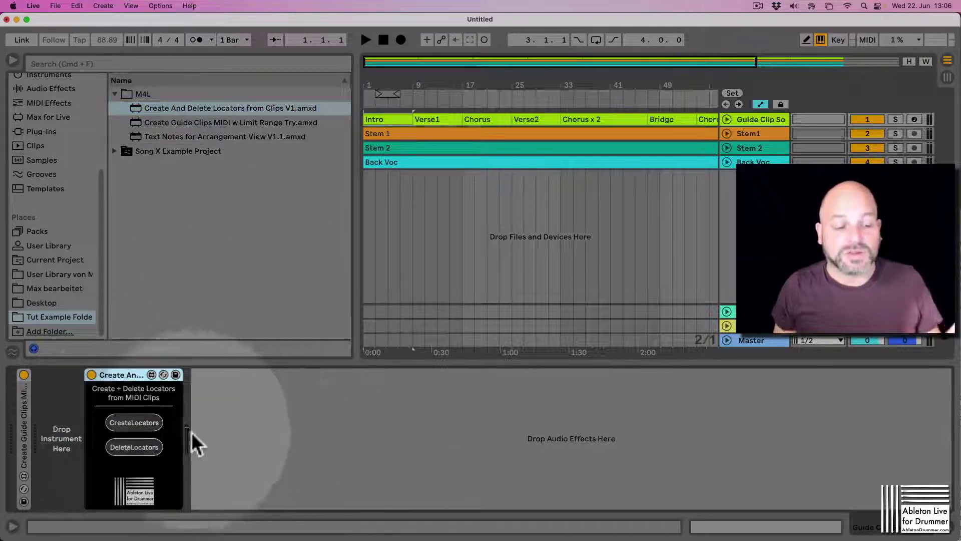
click(13, 61)
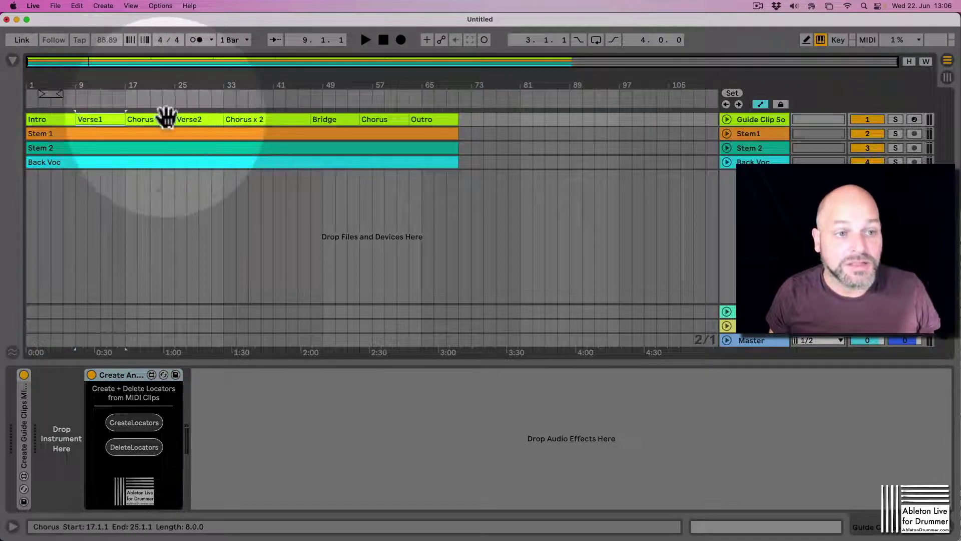
click(270, 119)
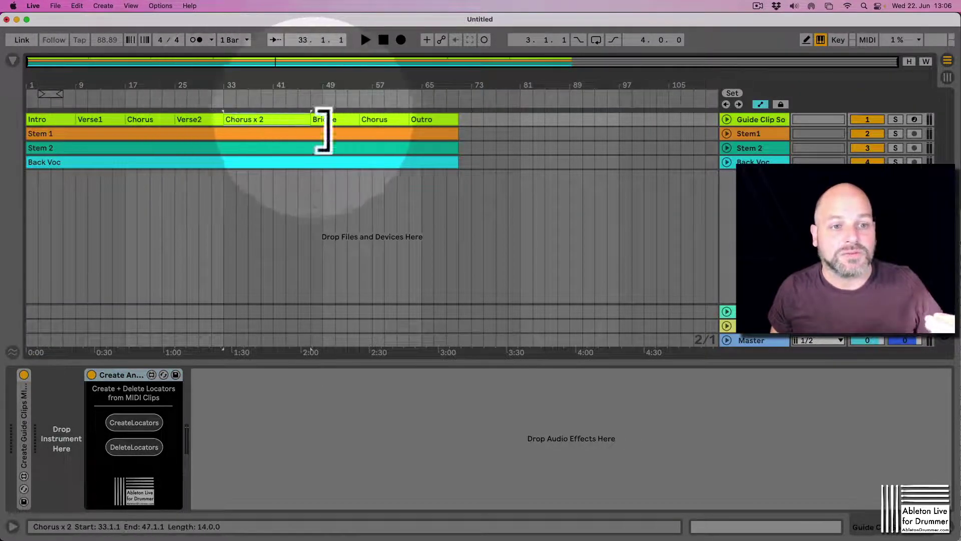
click(378, 119)
click(422, 119)
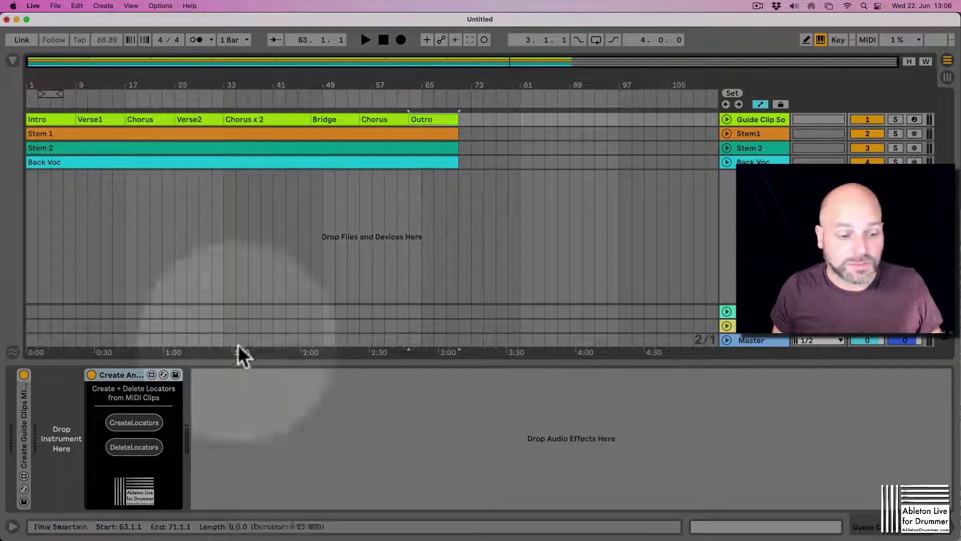
click(133, 425)
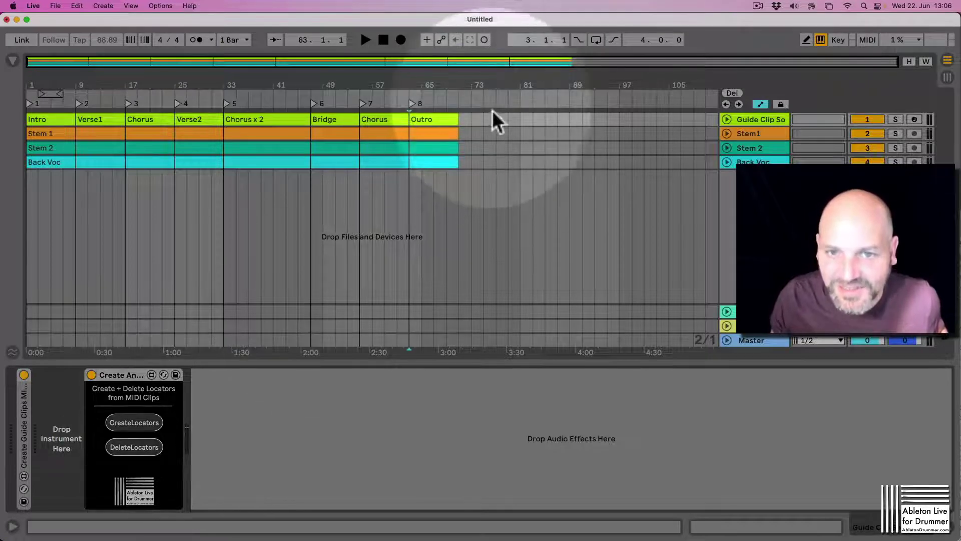
right_click(488, 100)
click(509, 135)
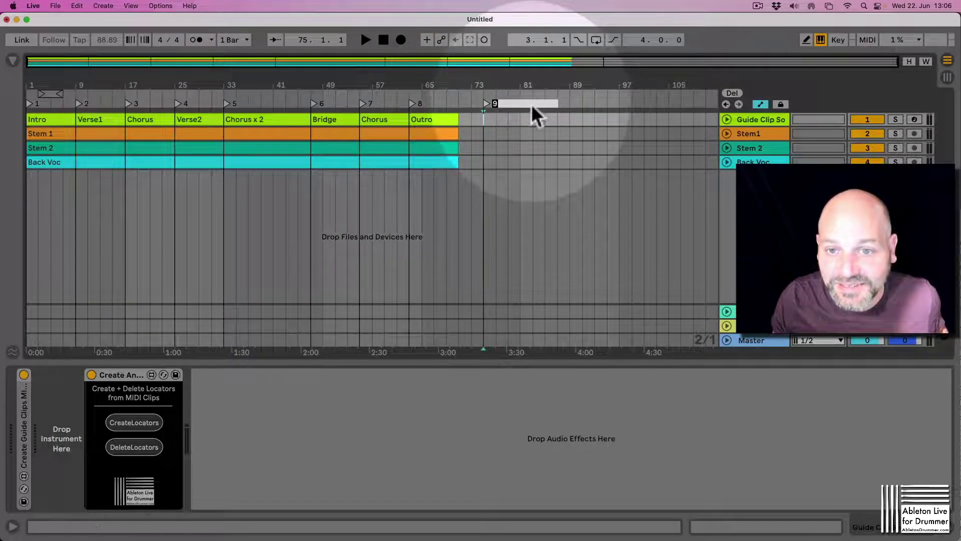
right_click(581, 105)
click(598, 142)
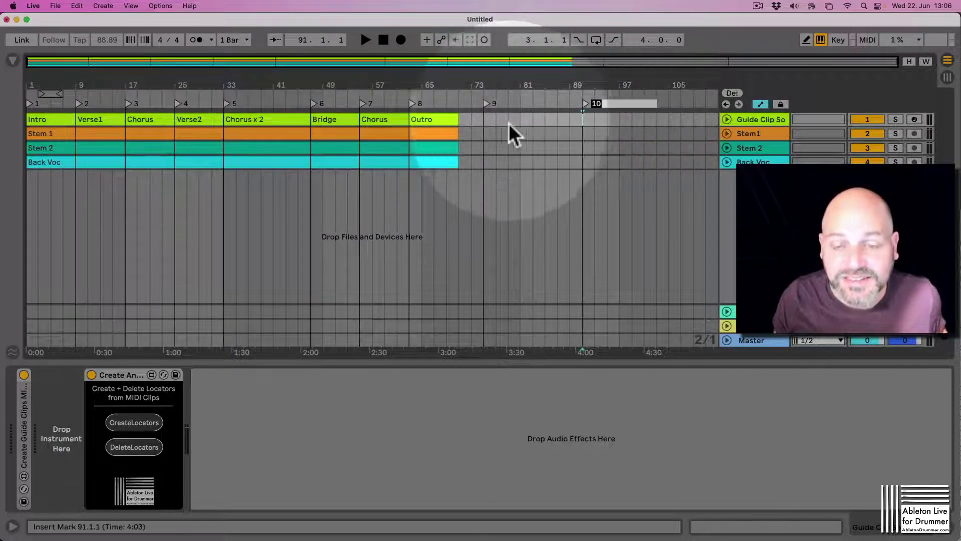
click(584, 104)
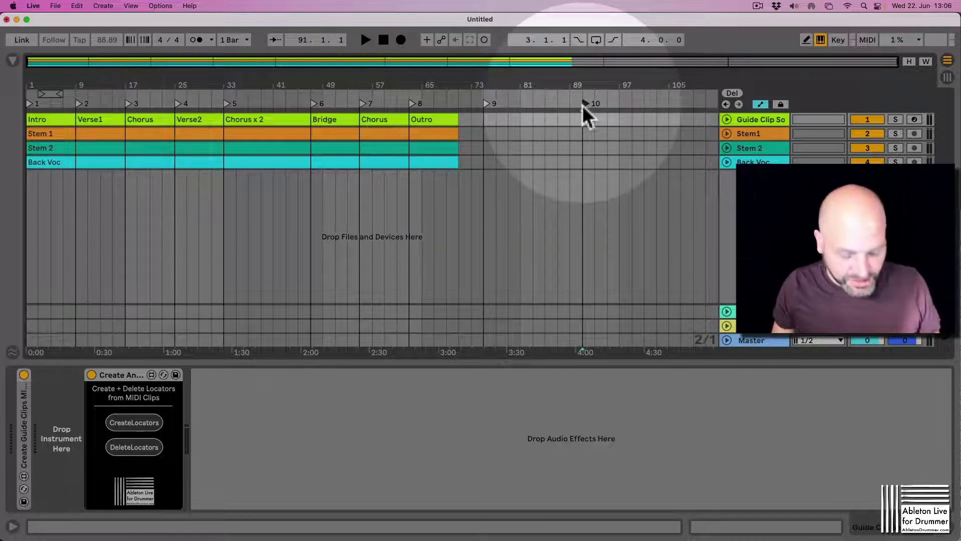
key(Delete)
click(483, 105)
key(Delete)
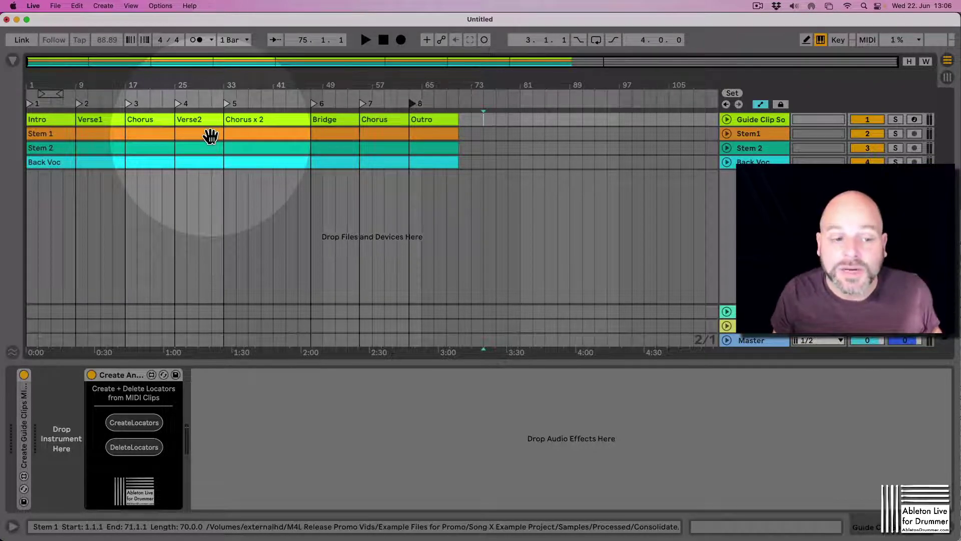
- Import Song X Example.als from the Song X Example Project folder into the arrangement
click(13, 62)
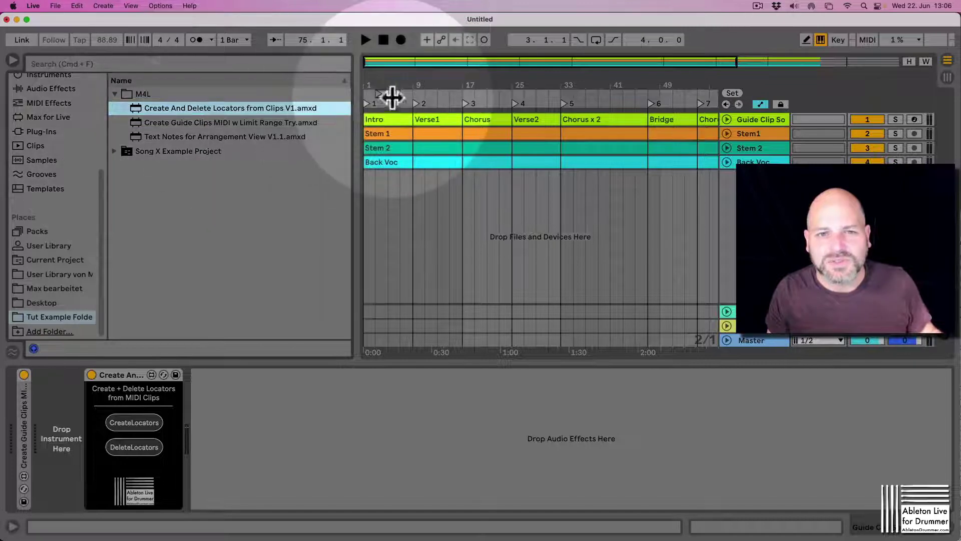
drag(392, 97, 385, 22)
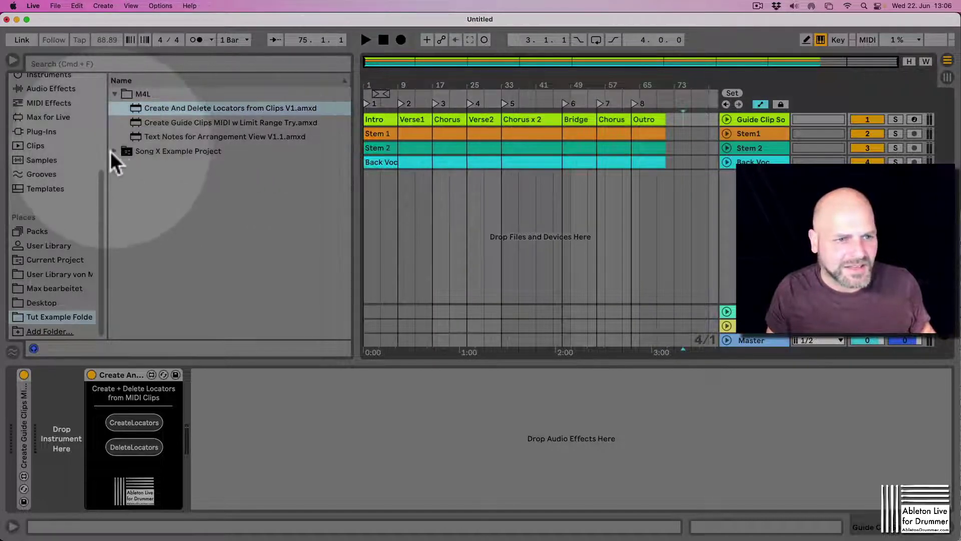
click(113, 150)
click(124, 123)
click(124, 123)
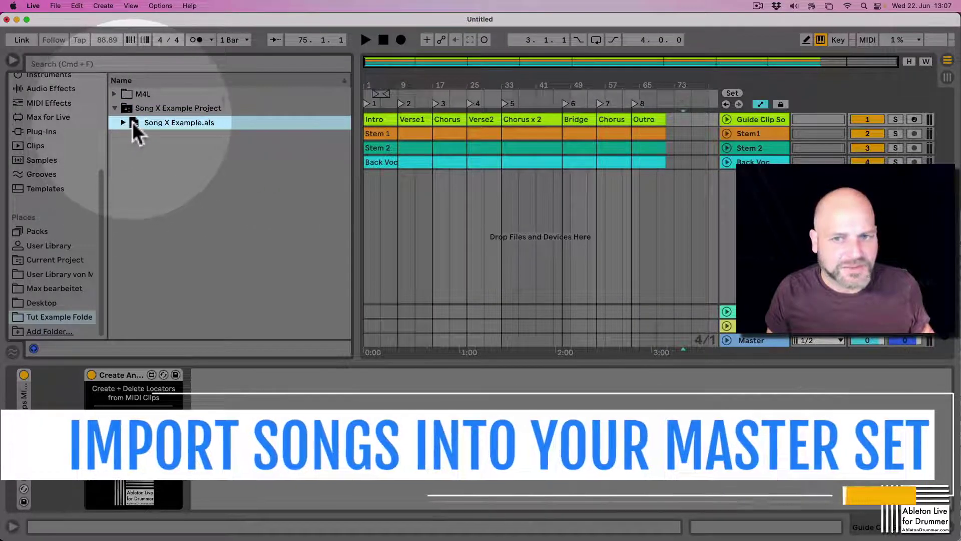
drag(132, 122, 702, 118)
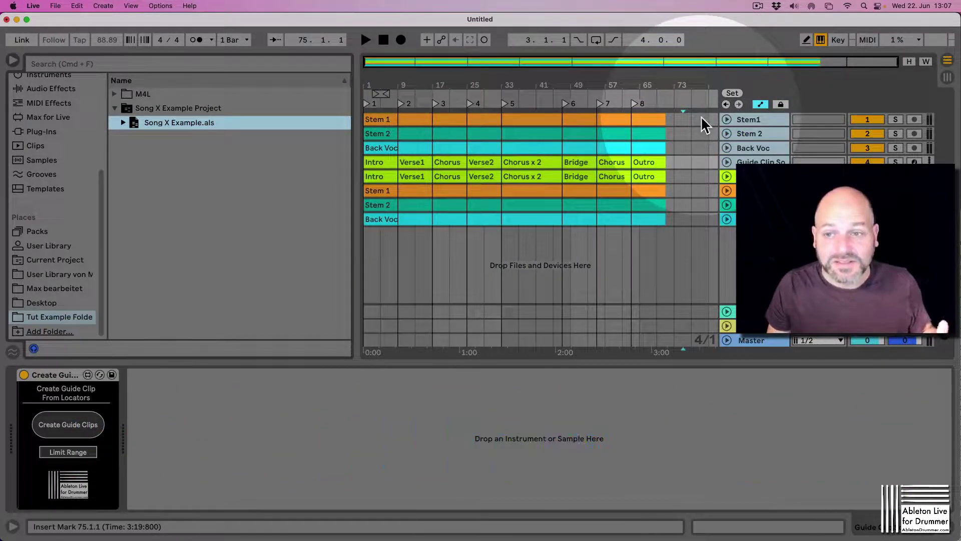
- Move the imported song's clips so they start at bar 85
click(13, 61)
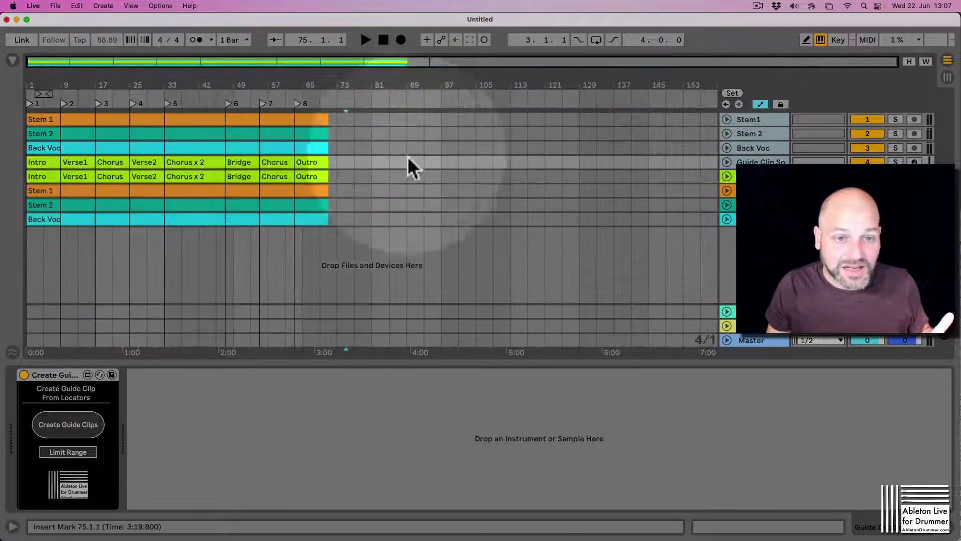
drag(339, 163, 13, 129)
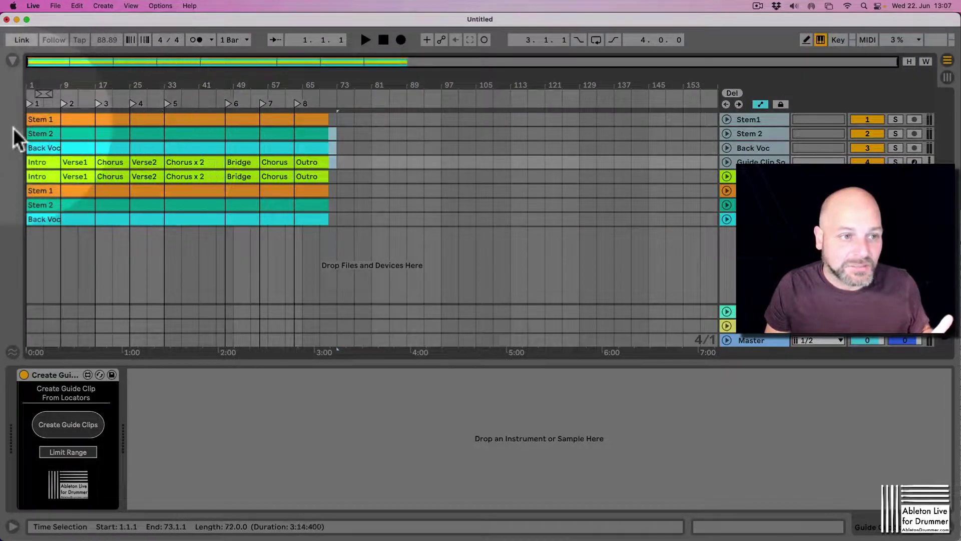
click(31, 116)
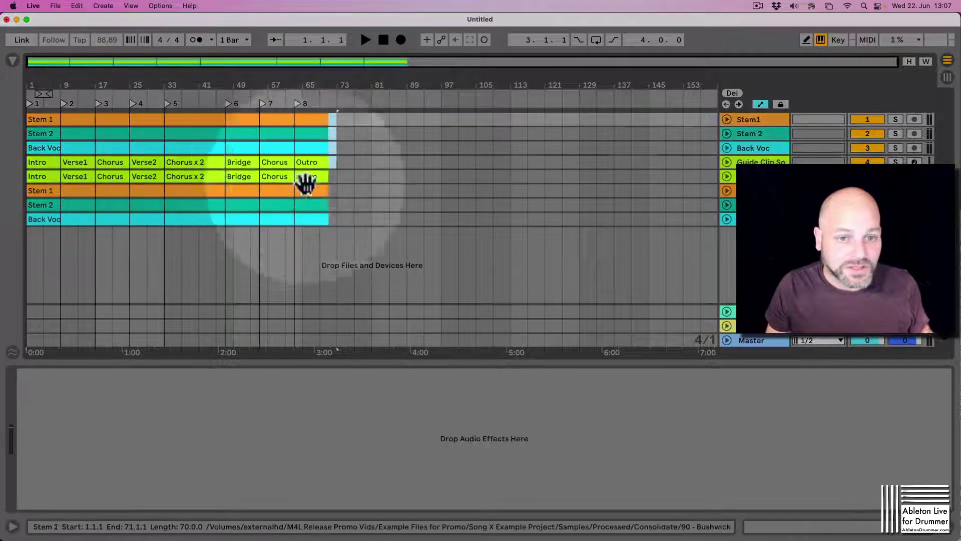
drag(43, 118, 399, 119)
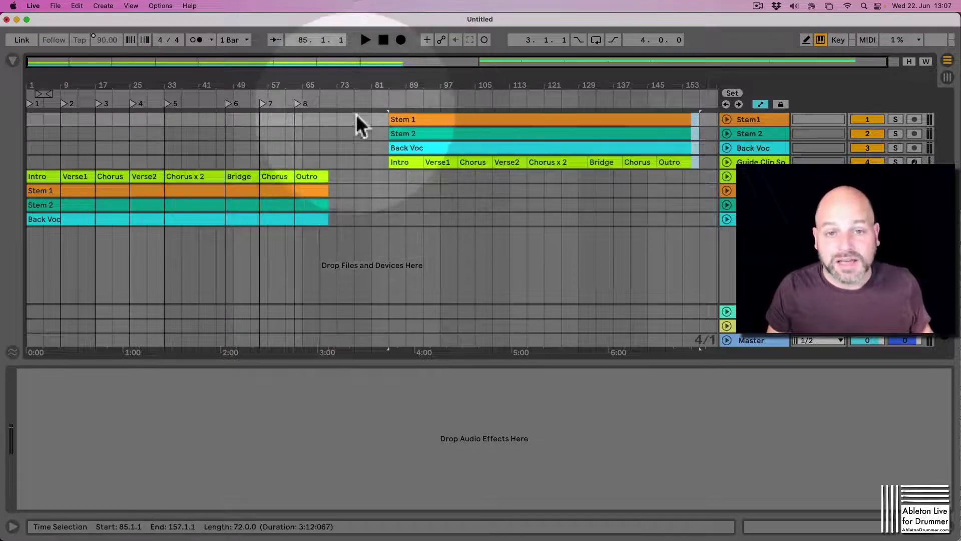
- Move the guide, Stem 1, Stem 2 and Back Voc clips onto the original tracks, then delete the empty ones
click(755, 161)
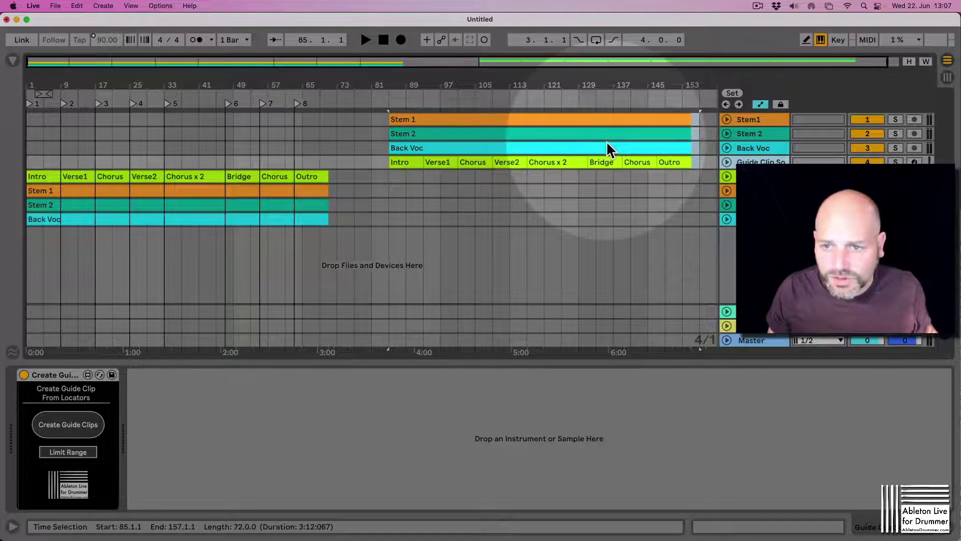
click(673, 161)
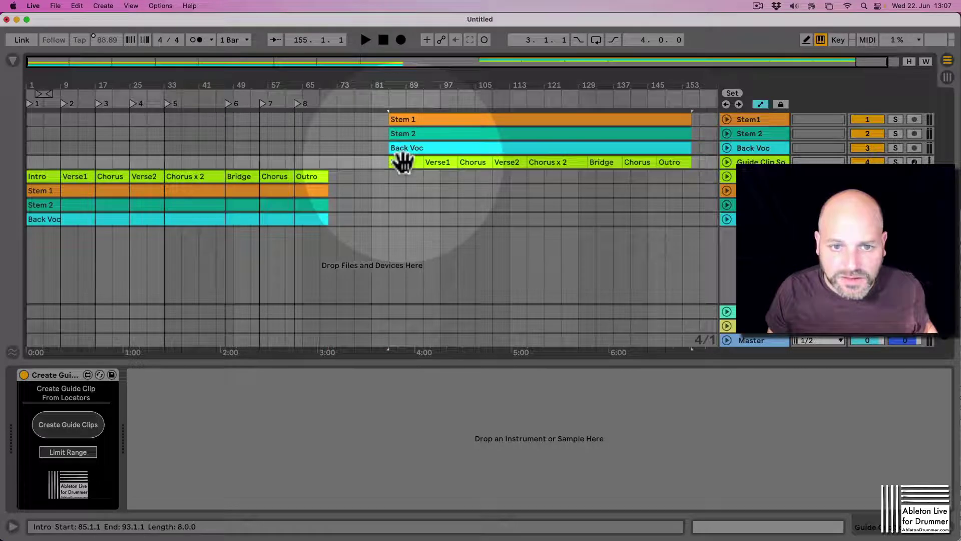
drag(403, 162, 402, 176)
click(755, 149)
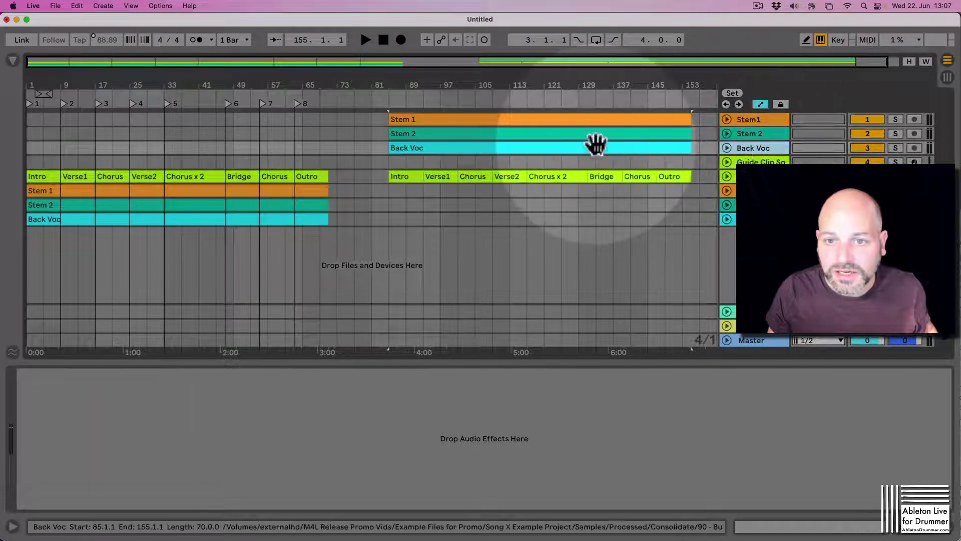
drag(595, 127, 606, 201)
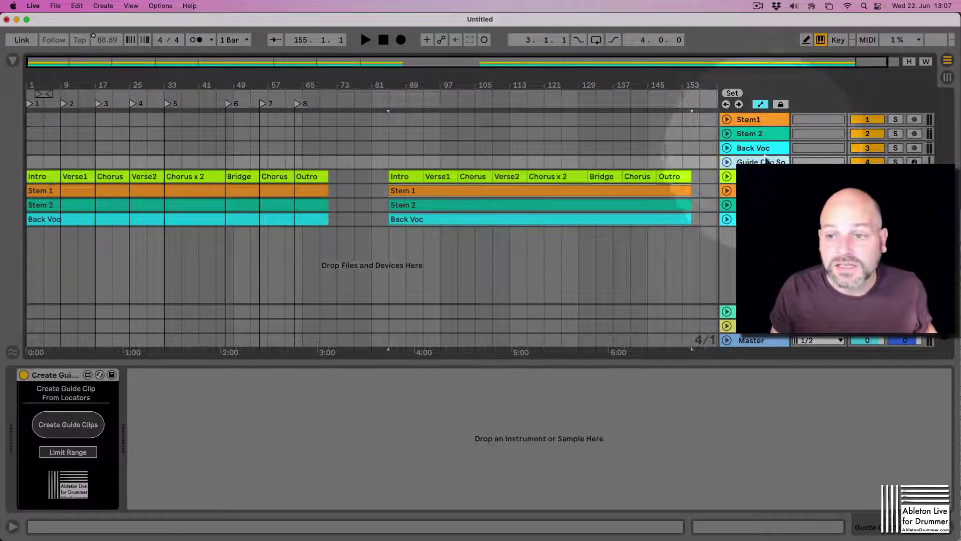
click(760, 123)
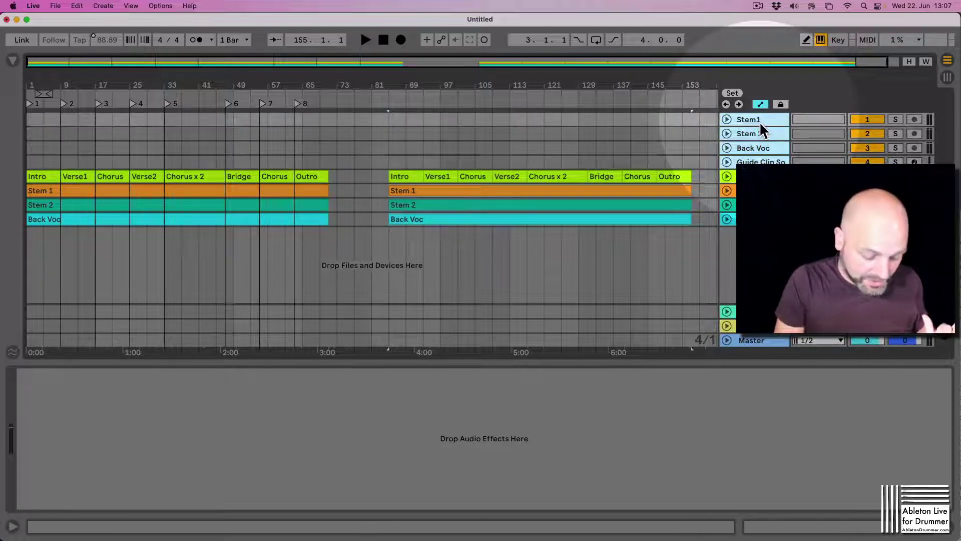
key(Delete)
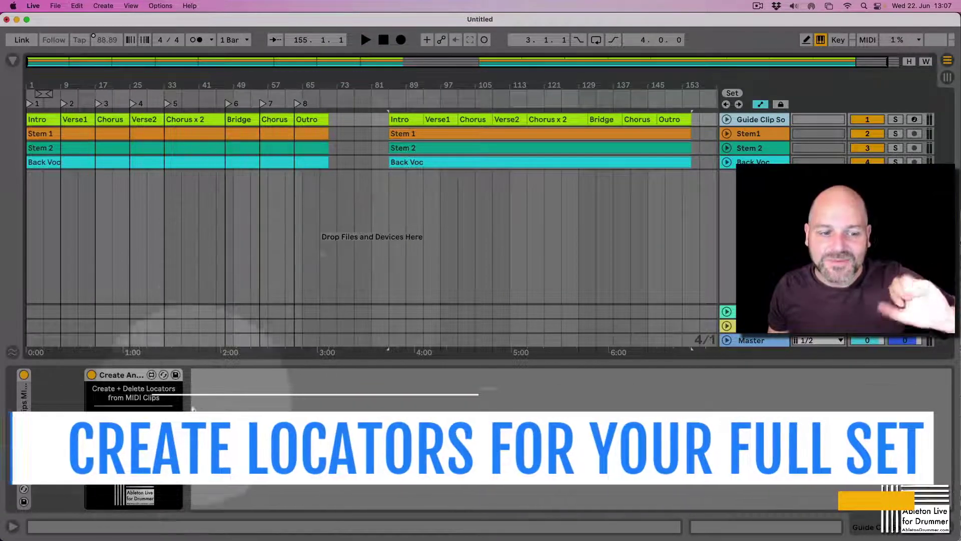
- Clear all locators with DeleteLocators and rebuild them from every guide clip with CreateLocators
click(145, 450)
click(143, 424)
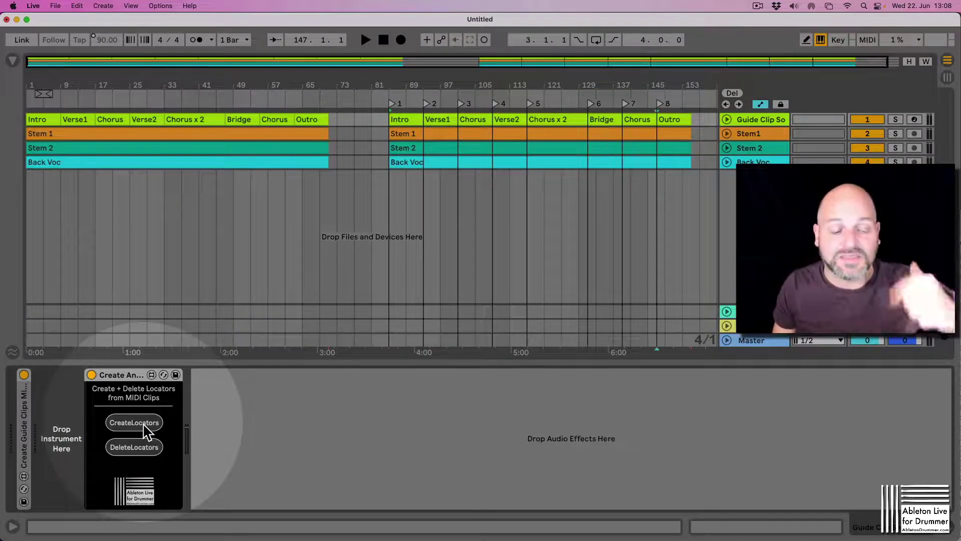
click(134, 447)
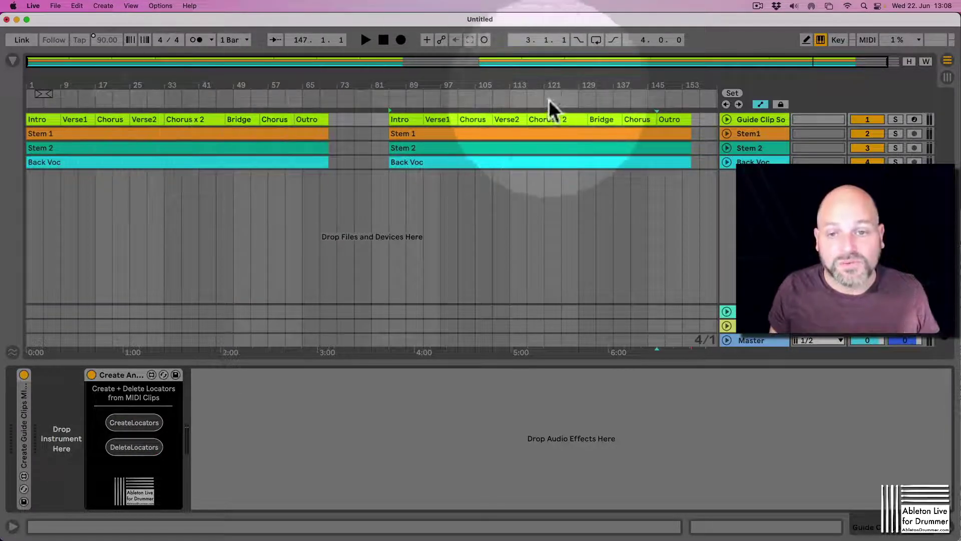
click(146, 424)
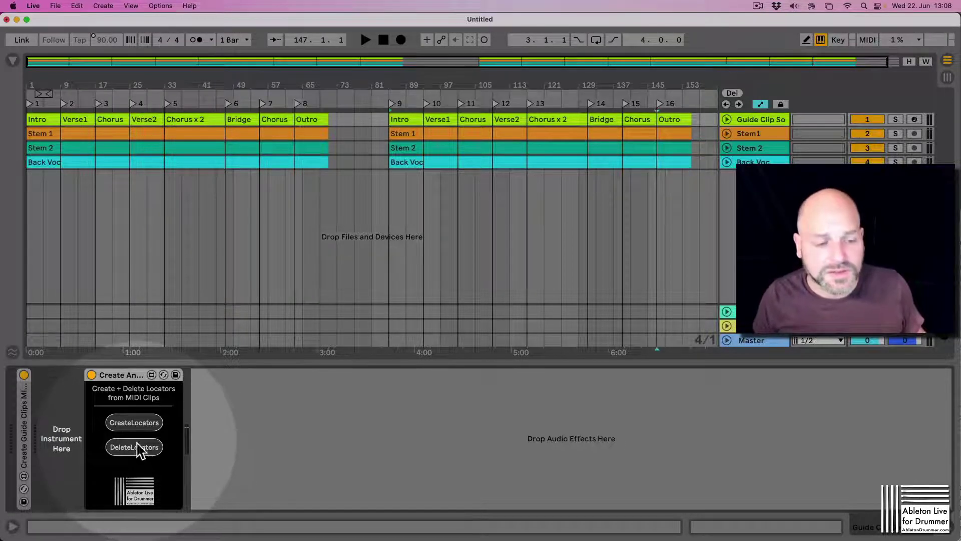
- Delete all locators again and regenerate them from both songs' guide clips
click(137, 447)
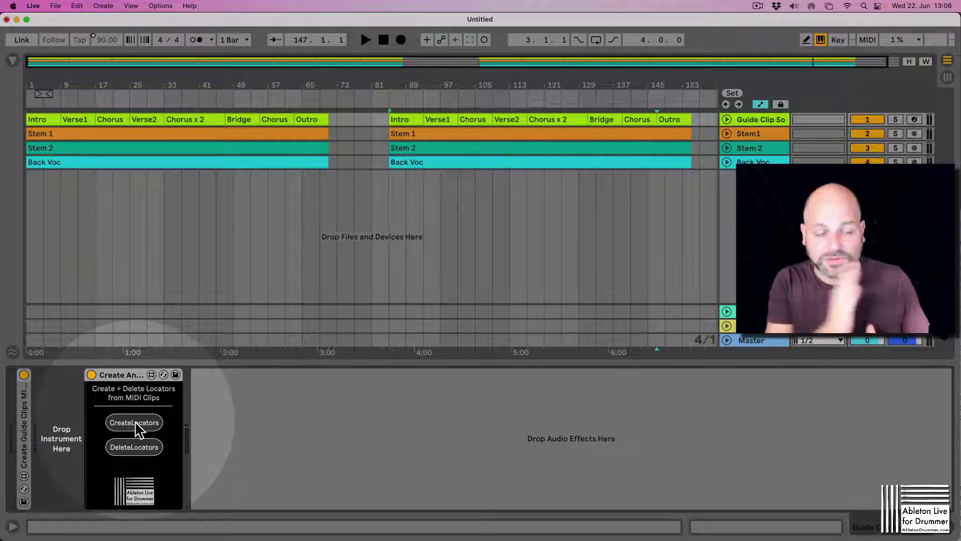
click(135, 423)
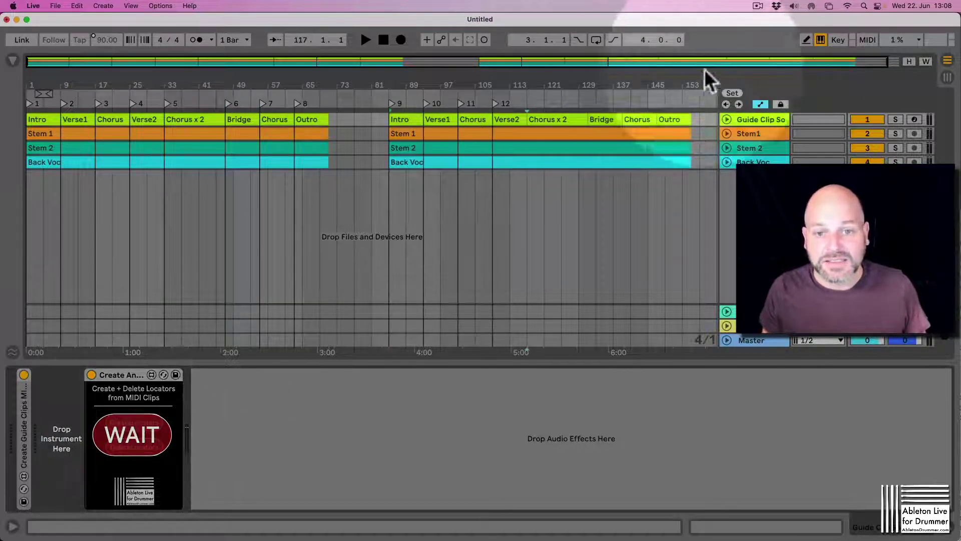
- Unfold the Guide Clip track and select the second song's guide clips through Chorus x 2
click(727, 119)
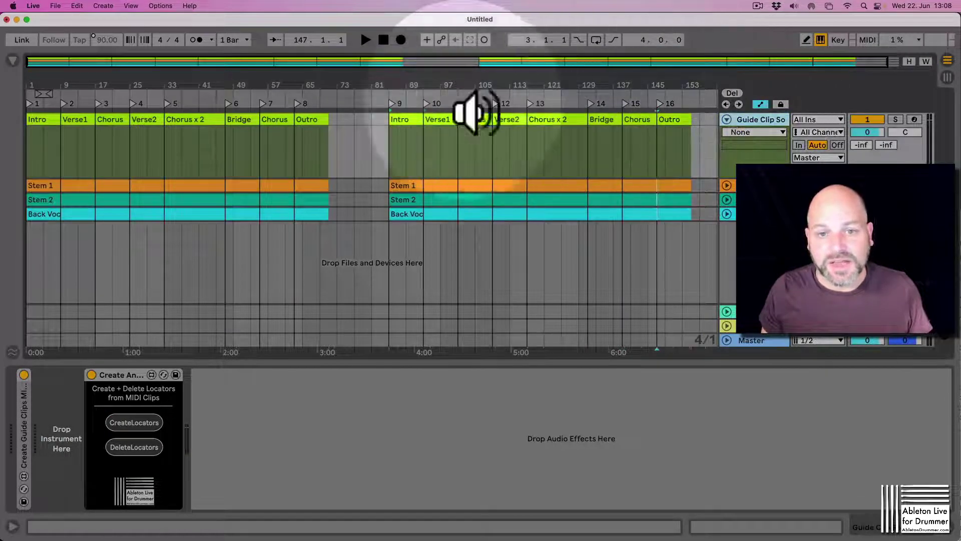
click(401, 119)
click(444, 119)
click(510, 133)
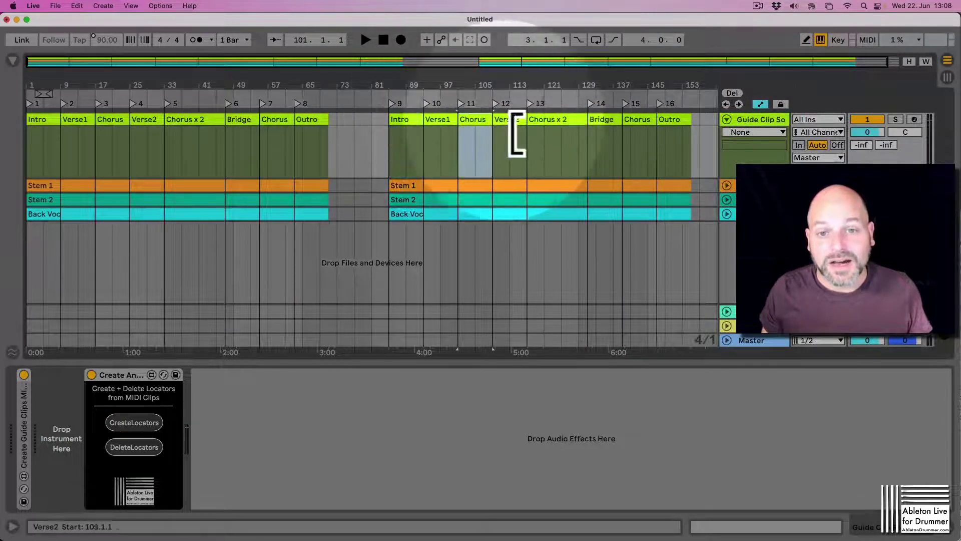
click(553, 119)
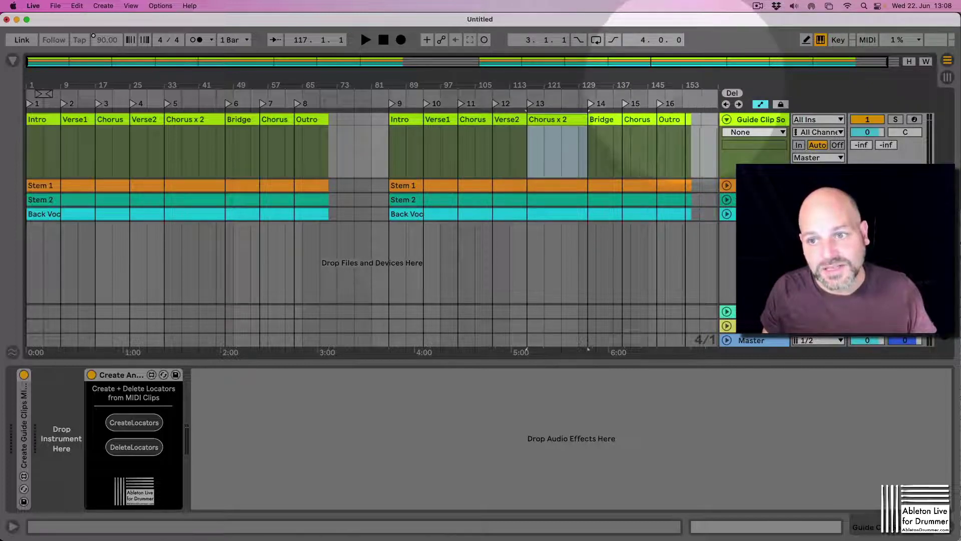
- Insert an empty MIDI clip spanning bars 159–169 after the second Outro
drag(703, 86, 694, 100)
click(710, 121)
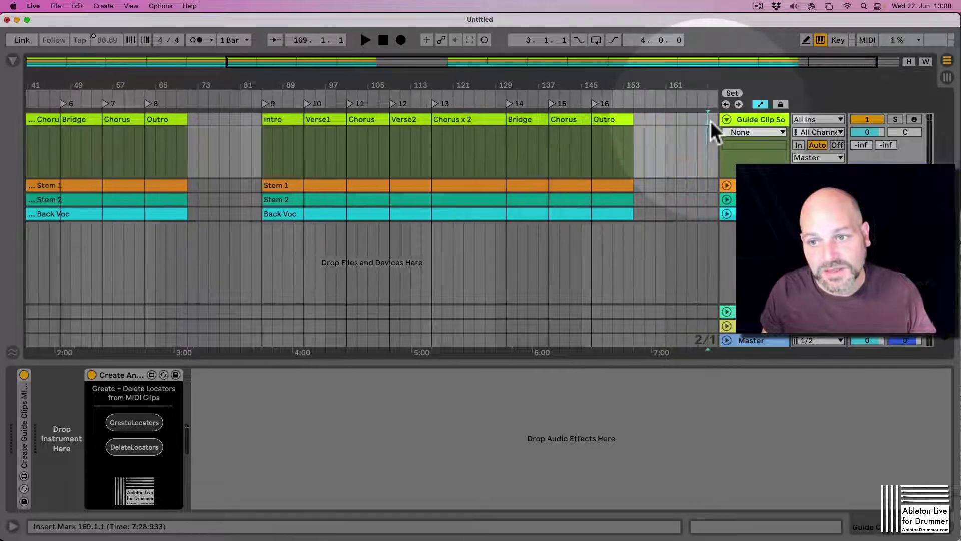
drag(662, 125, 657, 126)
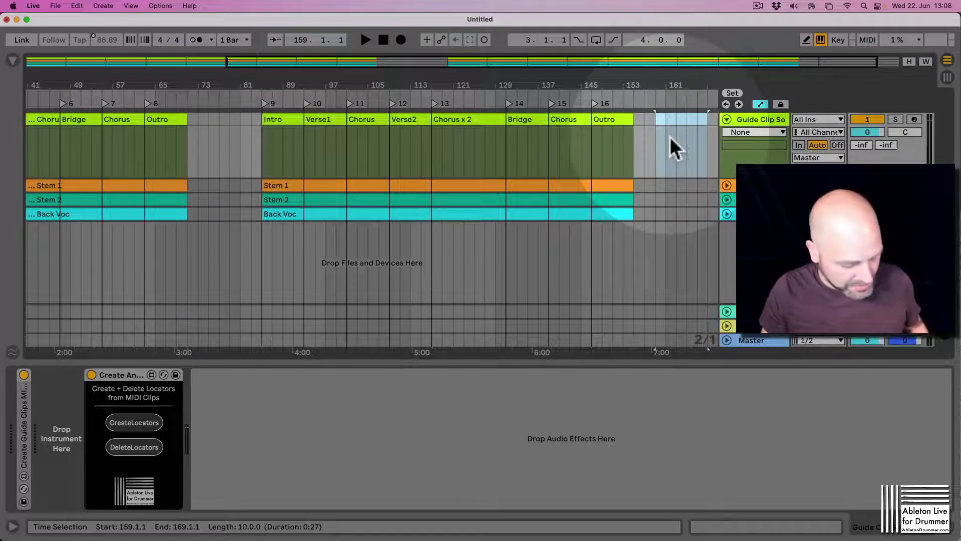
key(super+shift+m)
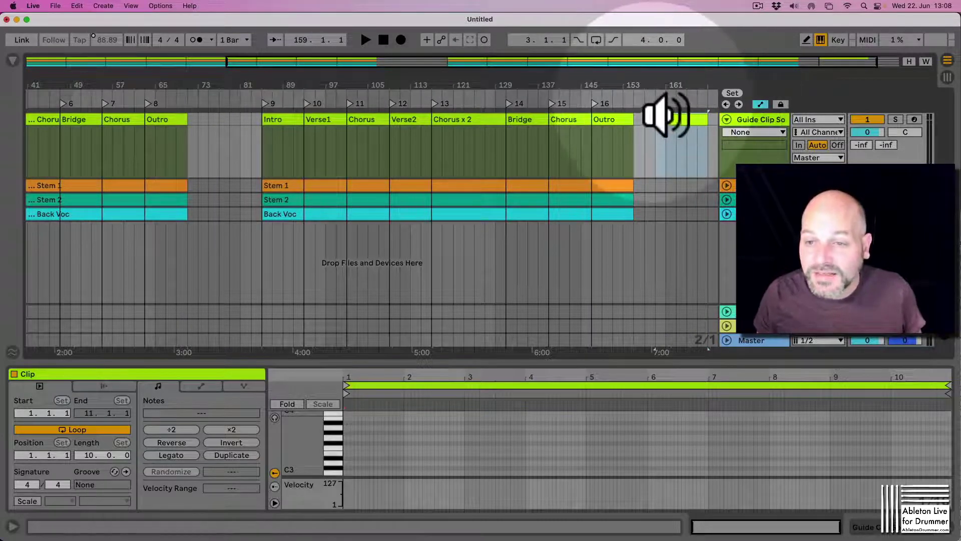